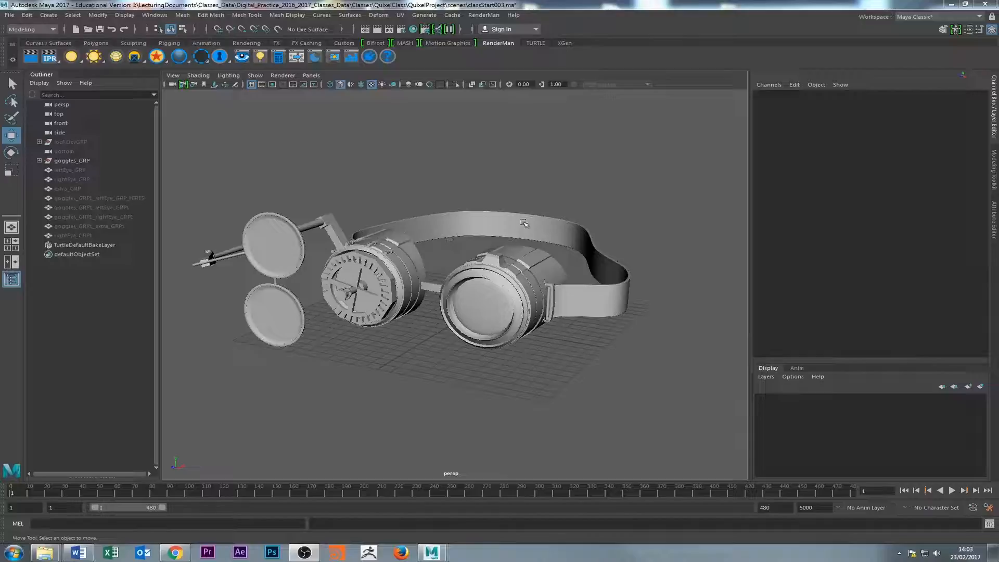
pyautogui.keyDown('alt'); pyautogui.moveTo(452, 272); pyautogui.dragTo(386, 295); pyautogui.keyUp('alt')
pyautogui.click(386, 295)
pyautogui.click(385, 192)
pyautogui.click(423, 256)
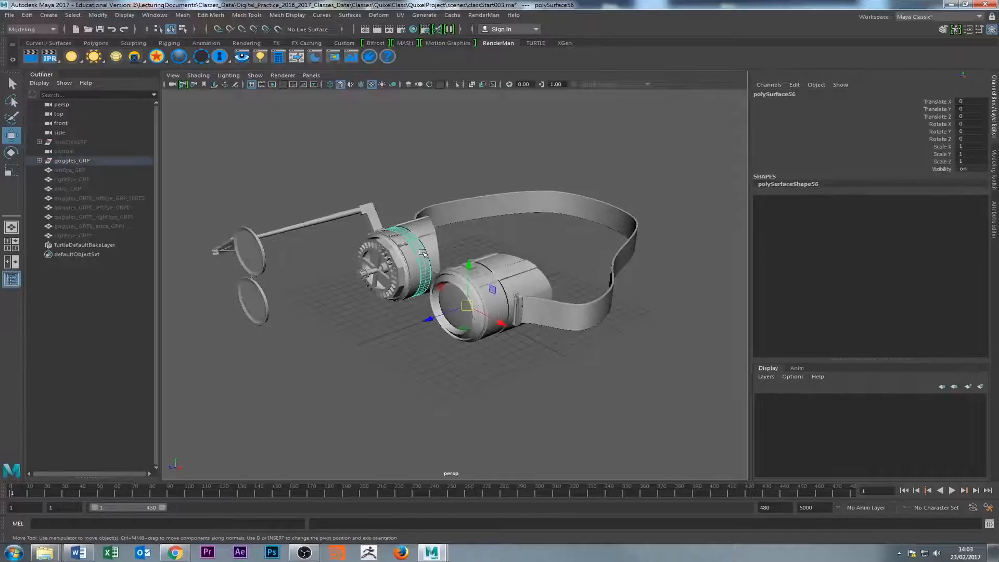
pyautogui.click(368, 158)
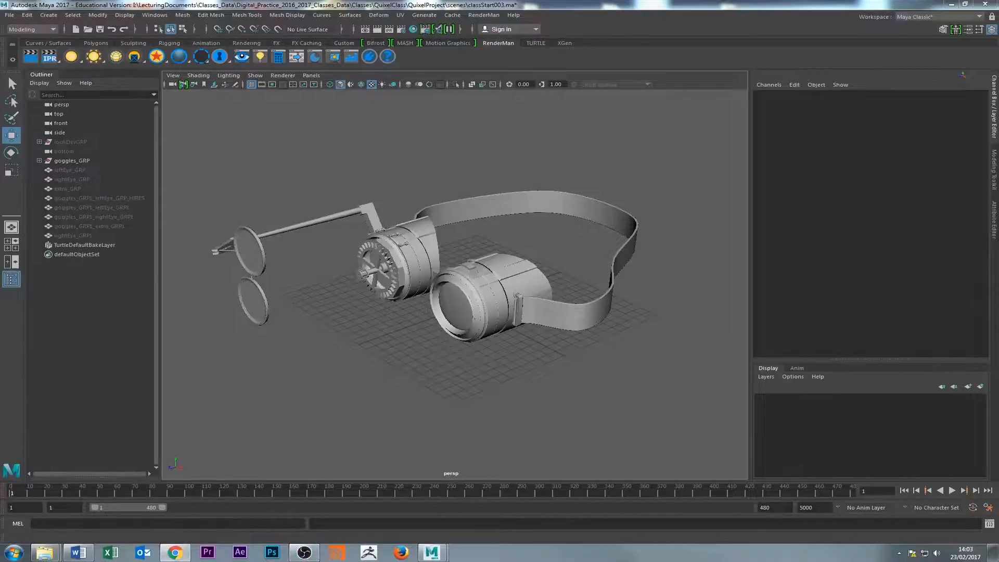
# Switch to Chrome, open the gallery of Challenge #23: Mad Science and view several of its submitted renders.
pyautogui.click(175, 553)
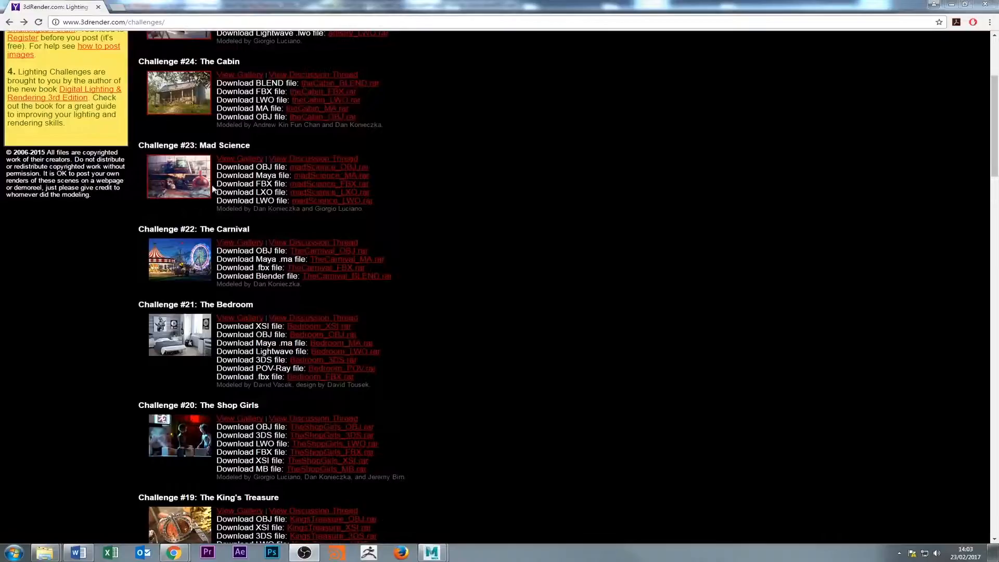
pyautogui.click(234, 165)
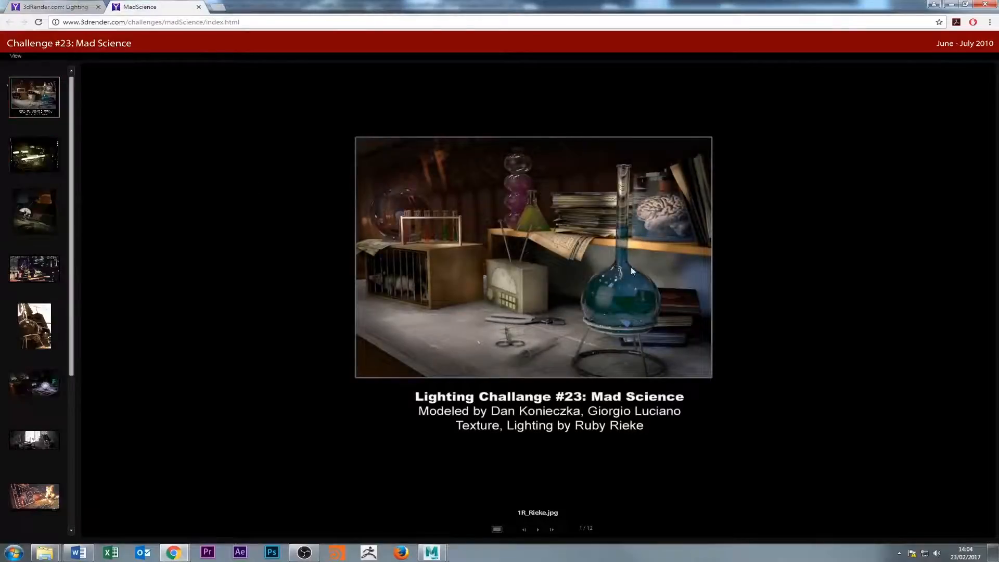
pyautogui.click(23, 234)
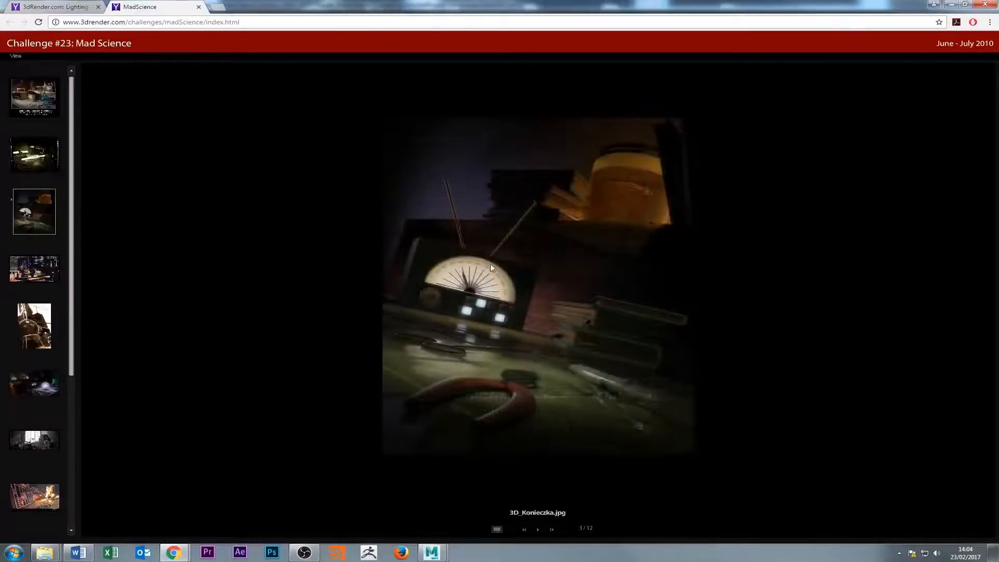
pyautogui.click(35, 269)
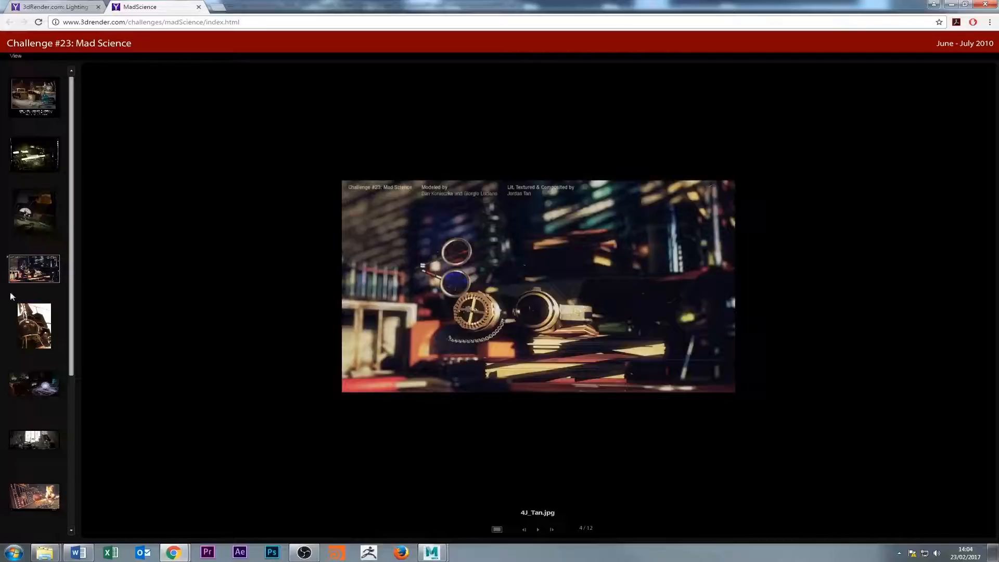
pyautogui.click(33, 323)
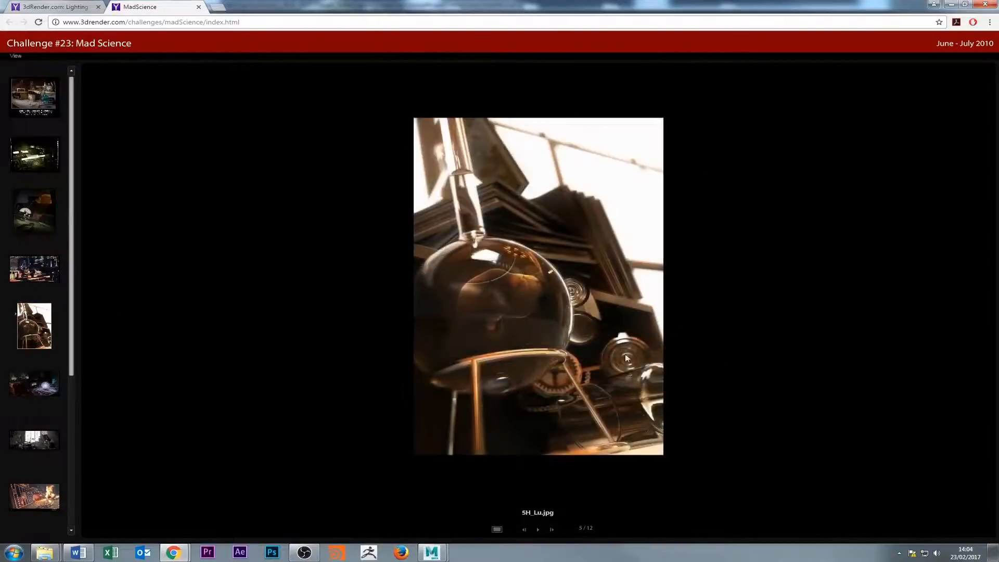
# Return to the Lighting Challenges page, browse the list of downloadable scenes, and switch back to Maya.
pyautogui.click(73, 6)
pyautogui.scroll(4, 214, 172)
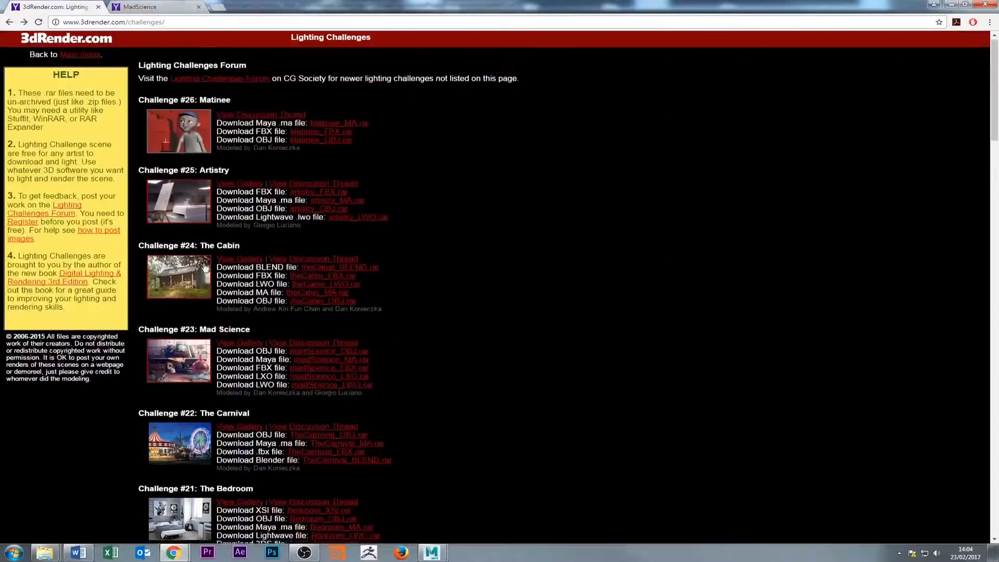
pyautogui.scroll(-7, 171, 235)
pyautogui.scroll(-3, 129, 366)
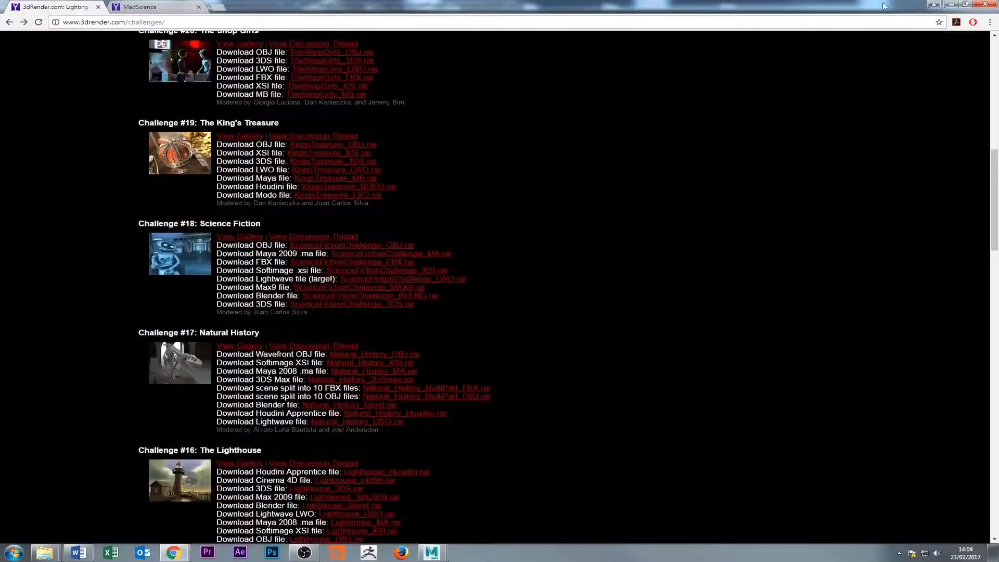
pyautogui.click(952, 4)
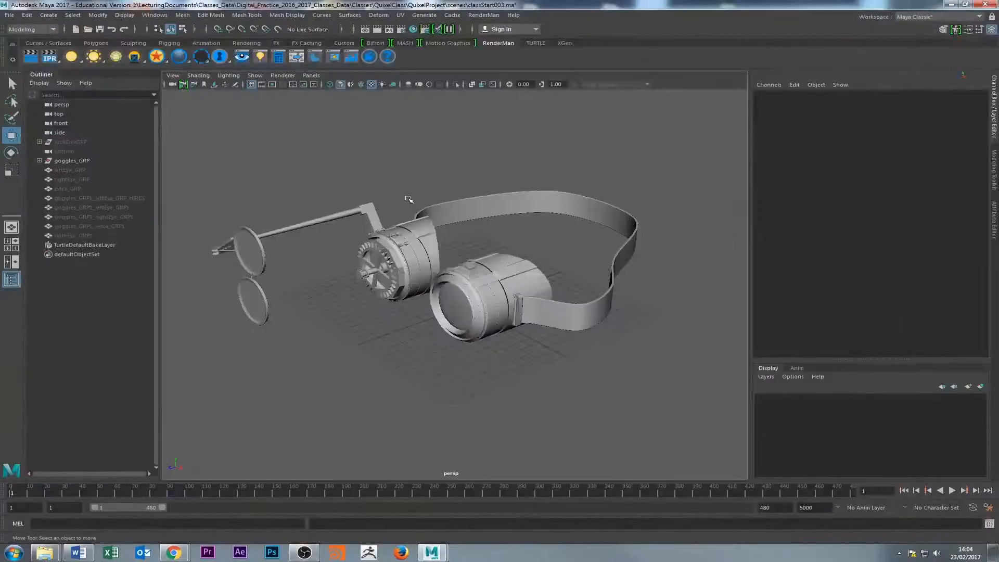
# Expand goggles_GRP in the Outliner and select the whole group.
pyautogui.keyDown('alt'); pyautogui.moveTo(344, 187); pyautogui.dragTo(370, 220); pyautogui.keyUp('alt')
pyautogui.keyDown('alt'); pyautogui.moveTo(372, 221); pyautogui.dragTo(553, 261, button='right'); pyautogui.keyUp('alt')
pyautogui.keyDown('alt'); pyautogui.moveTo(553, 261); pyautogui.dragTo(468, 250); pyautogui.keyUp('alt')
pyautogui.keyDown('alt'); pyautogui.moveTo(468, 249); pyautogui.dragTo(498, 267, button='right'); pyautogui.keyUp('alt')
pyautogui.keyDown('alt'); pyautogui.moveTo(498, 267); pyautogui.dragTo(411, 321); pyautogui.keyUp('alt')
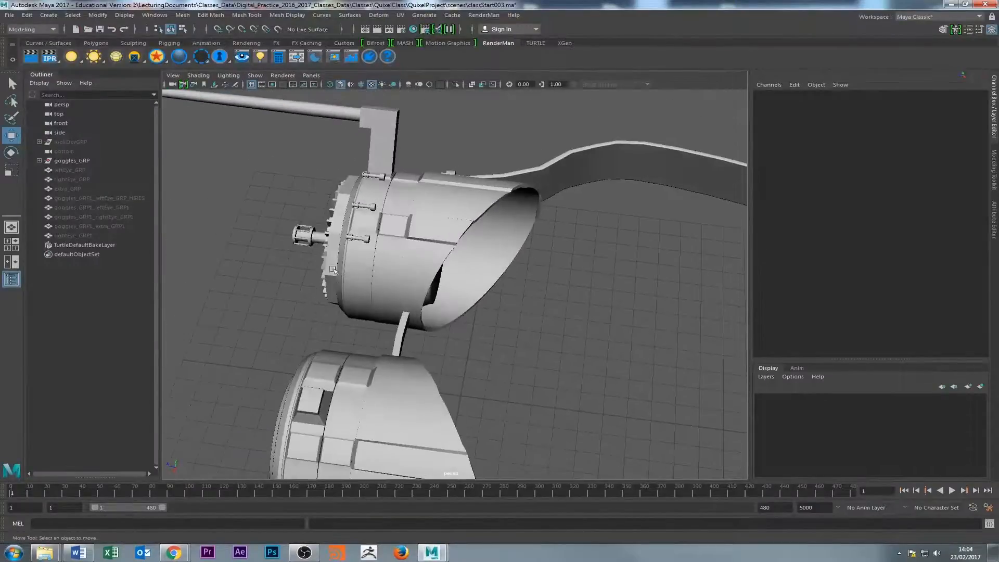
pyautogui.keyDown('alt'); pyautogui.moveTo(326, 257); pyautogui.dragTo(338, 270); pyautogui.keyUp('alt')
pyautogui.click(39, 161)
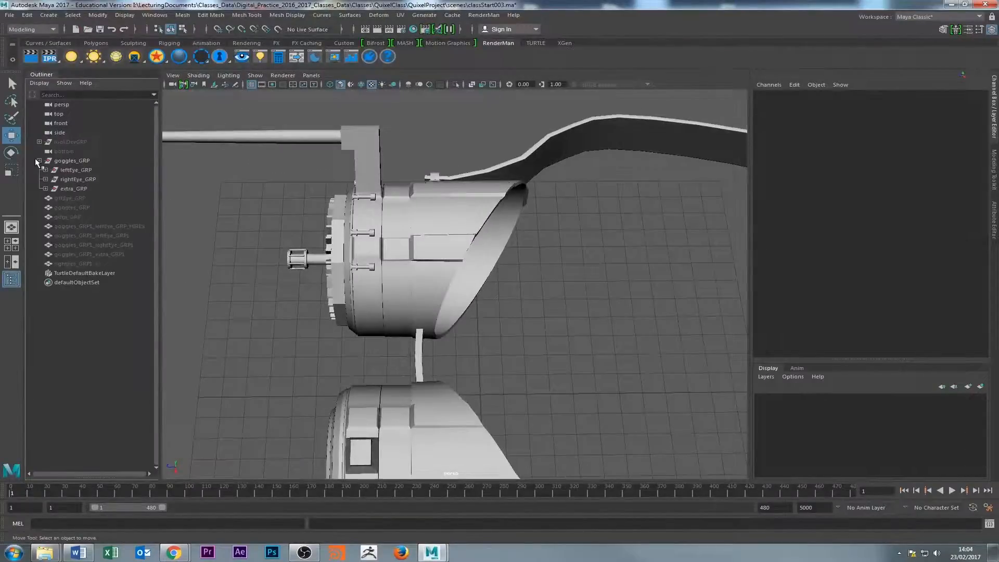
pyautogui.click(64, 161)
pyautogui.keyDown('alt'); pyautogui.moveTo(372, 213); pyautogui.dragTo(292, 229, button='right'); pyautogui.keyUp('alt')
pyautogui.keyDown('alt'); pyautogui.moveTo(291, 229); pyautogui.dragTo(254, 244); pyautogui.keyUp('alt')
# Select leftEye_GRP, rightEye_GRP and extra_GRP in turn to check which parts of the goggles each one contains.
pyautogui.click(83, 171)
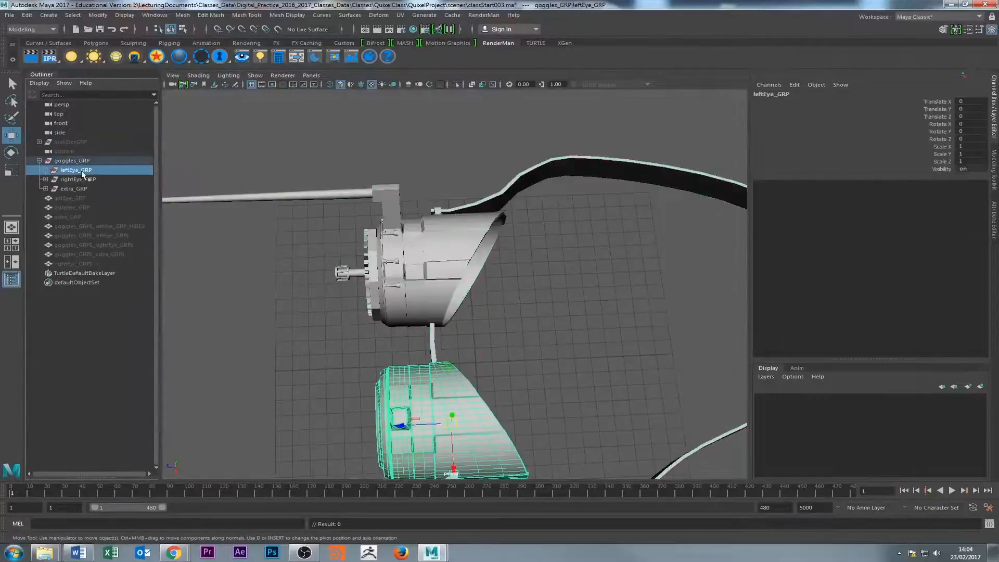
pyautogui.click(80, 179)
pyautogui.click(77, 190)
pyautogui.click(77, 170)
pyautogui.click(78, 179)
pyautogui.click(76, 189)
pyautogui.keyDown('alt'); pyautogui.moveTo(338, 318); pyautogui.dragTo(423, 278); pyautogui.keyUp('alt')
# Highlight all of goggles_GRP, then clear the selection and examine the eyepieces, lens arm and strap from several angles.
pyautogui.click(68, 161)
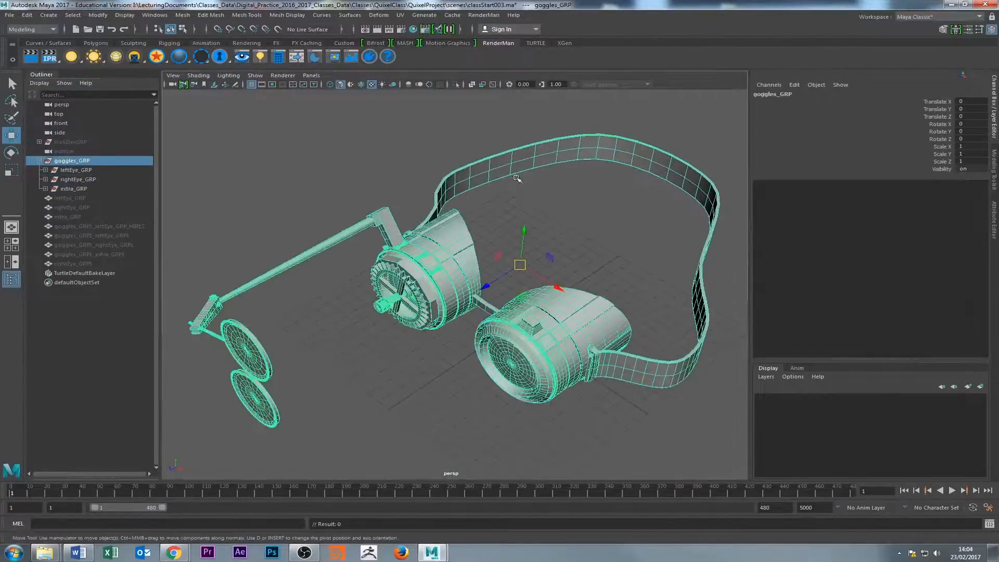
pyautogui.keyDown('alt'); pyautogui.moveTo(517, 178); pyautogui.dragTo(439, 213); pyautogui.keyUp('alt')
pyautogui.keyDown('alt'); pyautogui.moveTo(523, 230); pyautogui.dragTo(478, 252); pyautogui.keyUp('alt')
pyautogui.click(536, 269)
pyautogui.keyDown('alt'); pyautogui.moveTo(384, 234); pyautogui.dragTo(356, 251); pyautogui.keyUp('alt')
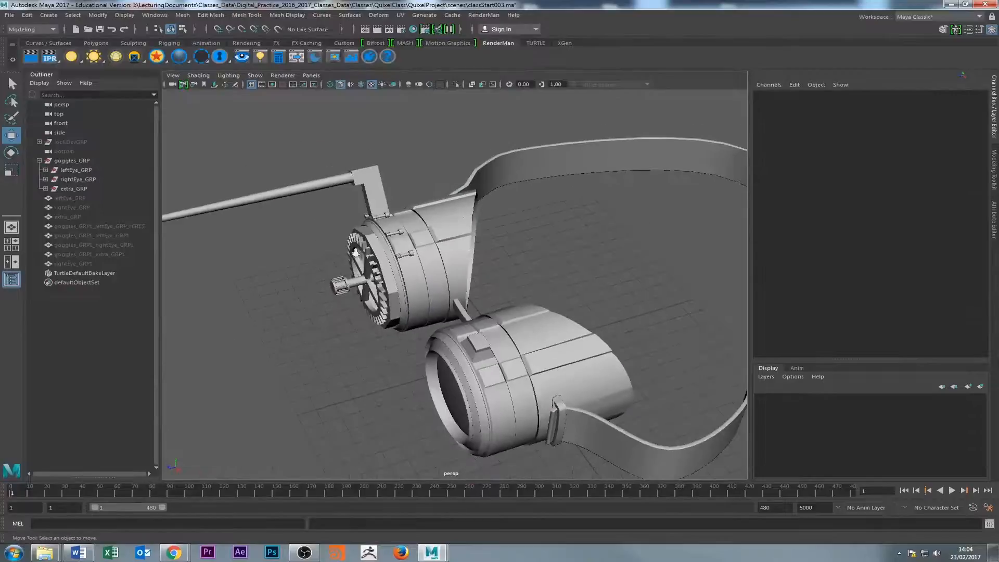
pyautogui.click(366, 179)
pyautogui.click(370, 152)
pyautogui.keyDown('alt'); pyautogui.moveTo(439, 219); pyautogui.dragTo(196, 223); pyautogui.keyUp('alt')
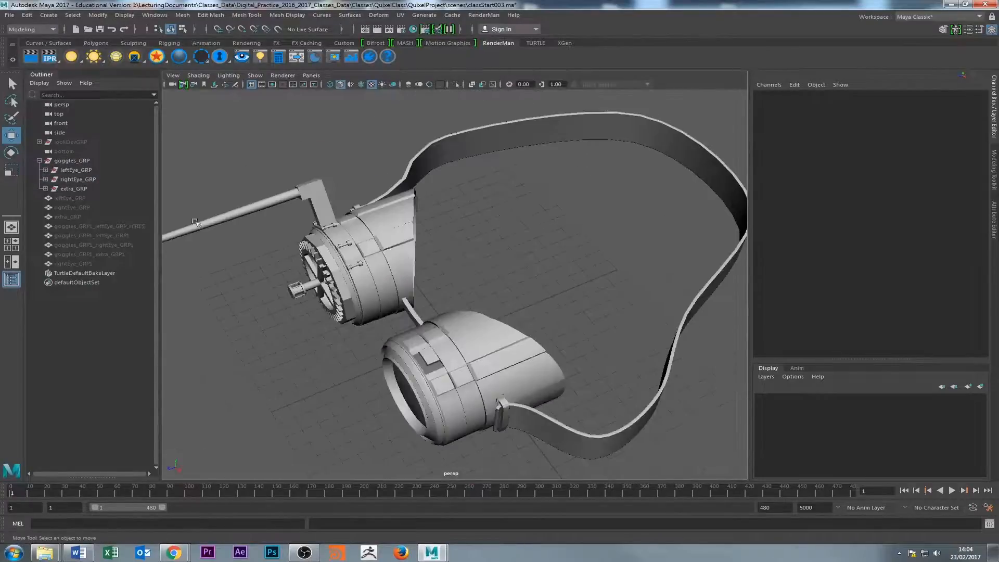
# Open the UV Editor for leftEye_GRP, examine how its UV shells are laid out, and close the editor.
pyautogui.click(76, 170)
pyautogui.keyDown('alt'); pyautogui.moveTo(333, 323); pyautogui.dragTo(372, 329); pyautogui.keyUp('alt')
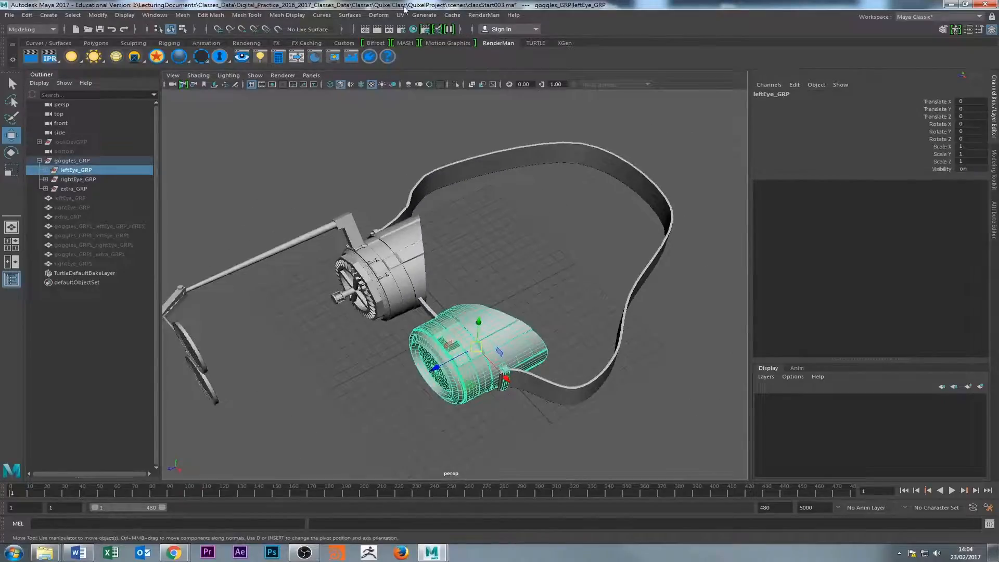
pyautogui.click(326, 20)
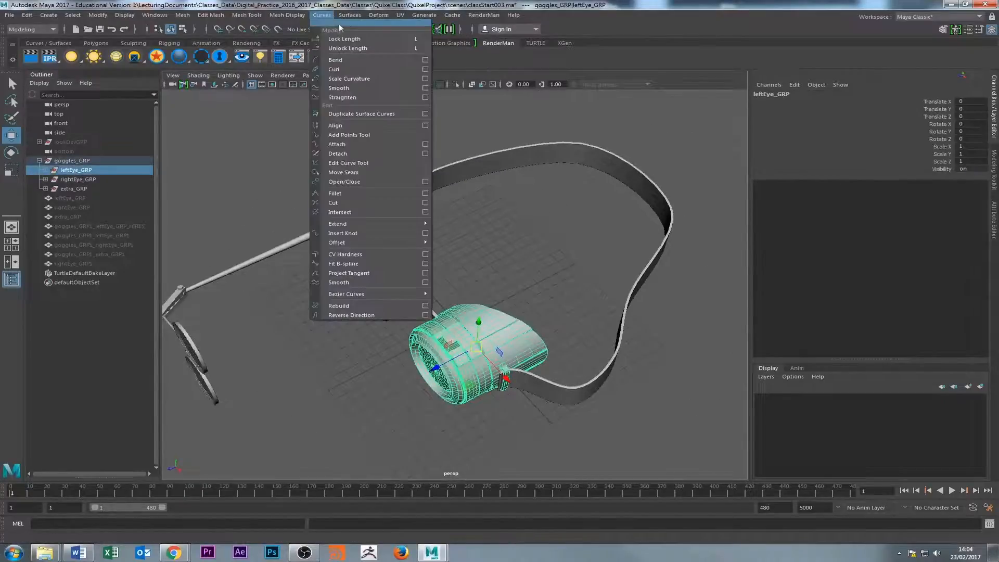
pyautogui.click(400, 16)
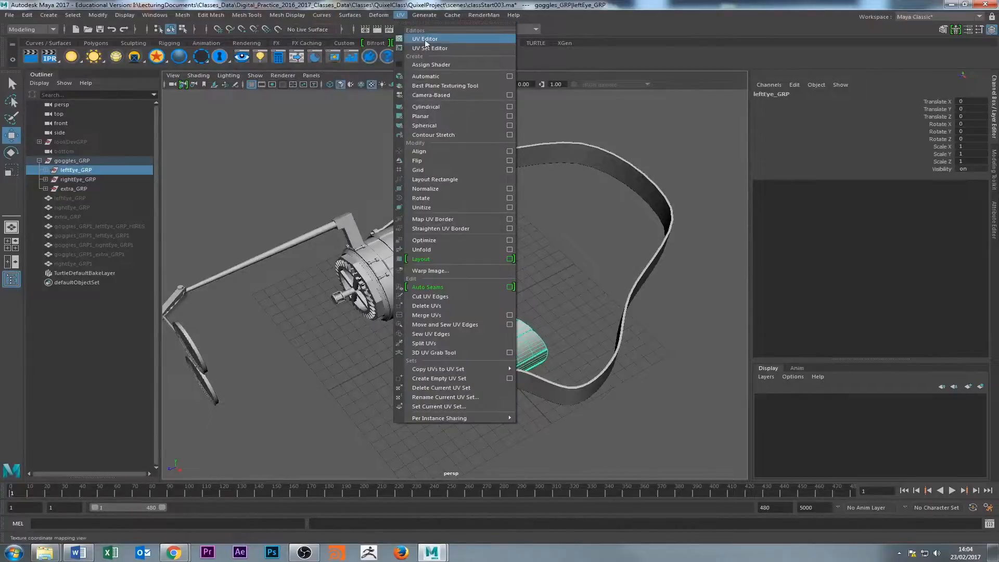
pyautogui.click(424, 39)
pyautogui.keyDown('alt'); pyautogui.moveTo(460, 424); pyautogui.dragTo(402, 484, button='right'); pyautogui.keyUp('alt')
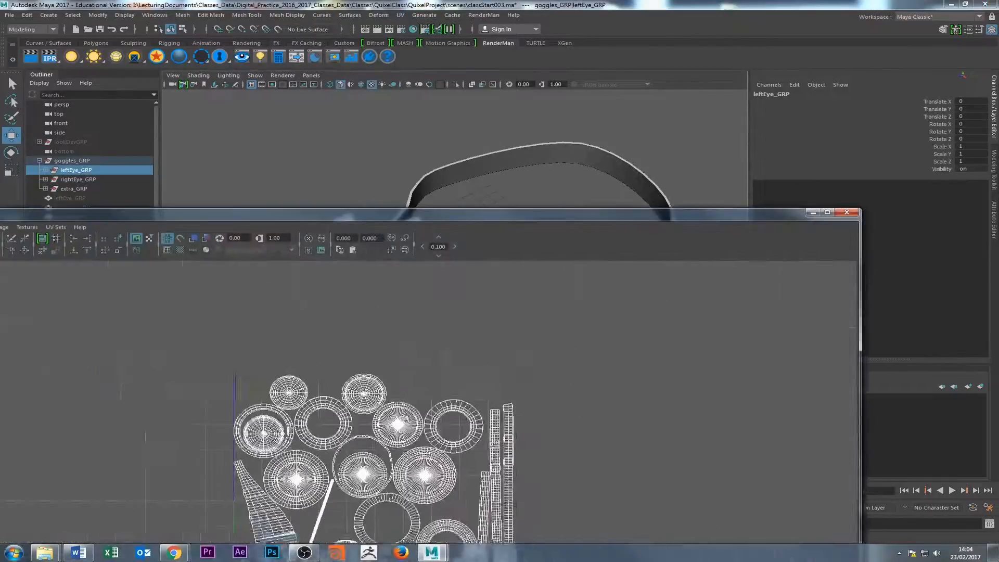
pyautogui.keyDown('alt'); pyautogui.moveTo(402, 484); pyautogui.dragTo(449, 384, button='middle'); pyautogui.keyUp('alt')
pyautogui.keyDown('alt'); pyautogui.moveTo(449, 384); pyautogui.dragTo(427, 406, button='right'); pyautogui.keyUp('alt')
pyautogui.keyDown('alt'); pyautogui.moveTo(426, 406); pyautogui.dragTo(436, 384, button='middle'); pyautogui.keyUp('alt')
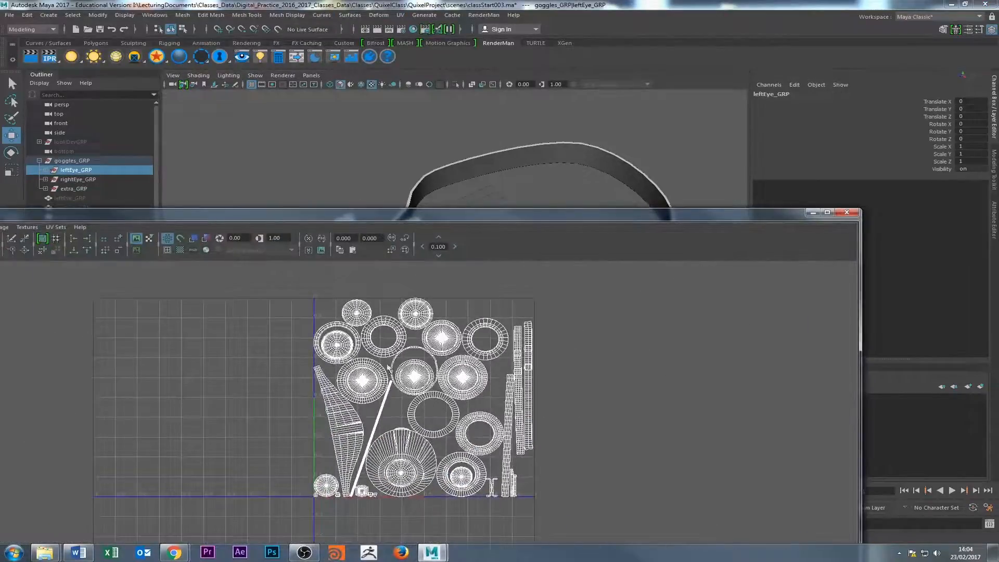
pyautogui.click(847, 212)
# Examine the left eyepiece closely, preview it with mesh smoothing, and inspect the raised block on its top.
pyautogui.keyDown('alt'); pyautogui.moveTo(573, 260); pyautogui.dragTo(495, 283); pyautogui.keyUp('alt')
pyautogui.keyDown('alt'); pyautogui.moveTo(495, 283); pyautogui.dragTo(504, 311, button='right'); pyautogui.keyUp('alt')
pyautogui.keyDown('alt'); pyautogui.moveTo(505, 312); pyautogui.dragTo(533, 282, button='middle'); pyautogui.keyUp('alt')
pyautogui.keyDown('alt'); pyautogui.moveTo(533, 282); pyautogui.dragTo(562, 302, button='right'); pyautogui.keyUp('alt')
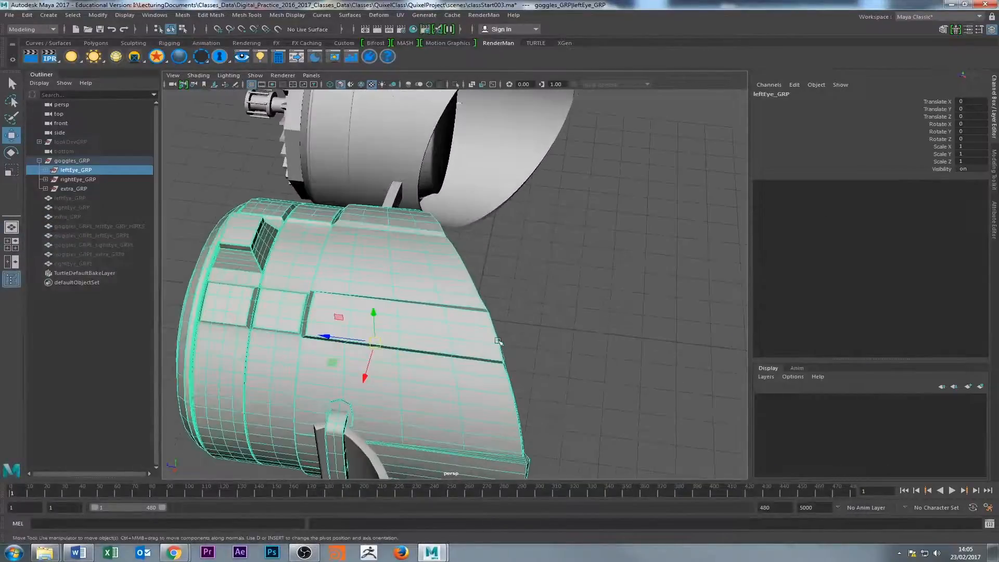
pyautogui.keyDown('alt'); pyautogui.moveTo(468, 313); pyautogui.dragTo(521, 333); pyautogui.keyUp('alt')
pyautogui.keyDown('alt'); pyautogui.moveTo(520, 333); pyautogui.dragTo(412, 379, button='middle'); pyautogui.keyUp('alt')
pyautogui.keyDown('alt'); pyautogui.moveTo(413, 379); pyautogui.dragTo(683, 293, button='right'); pyautogui.keyUp('alt')
pyautogui.keyDown('alt'); pyautogui.moveTo(537, 259); pyautogui.dragTo(333, 284, button='right'); pyautogui.keyUp('alt')
pyautogui.keyDown('alt'); pyautogui.moveTo(333, 283); pyautogui.dragTo(295, 296); pyautogui.keyUp('alt')
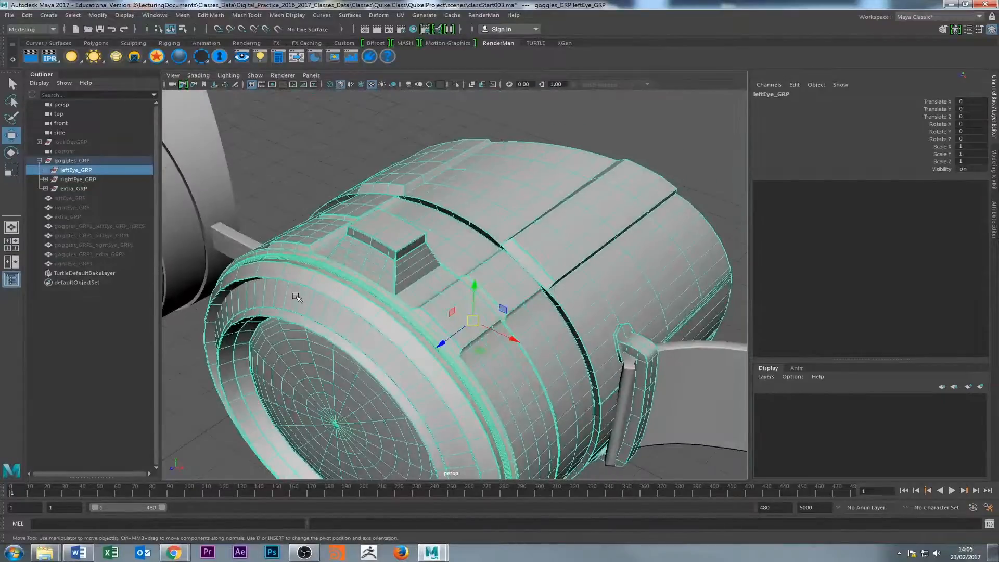
pyautogui.press('3')
pyautogui.click(365, 148)
pyautogui.click(386, 252)
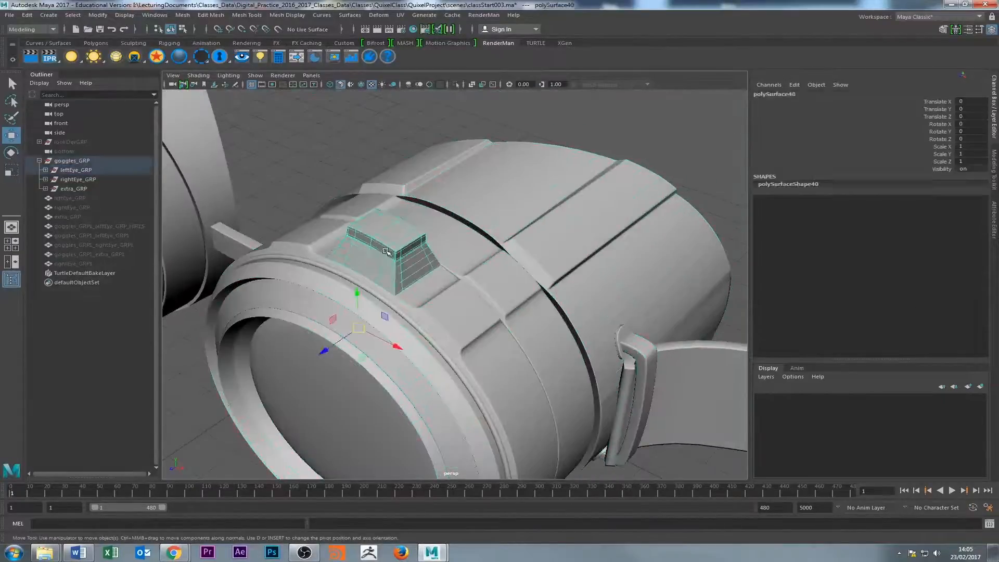
pyautogui.scroll(-6, 385, 251)
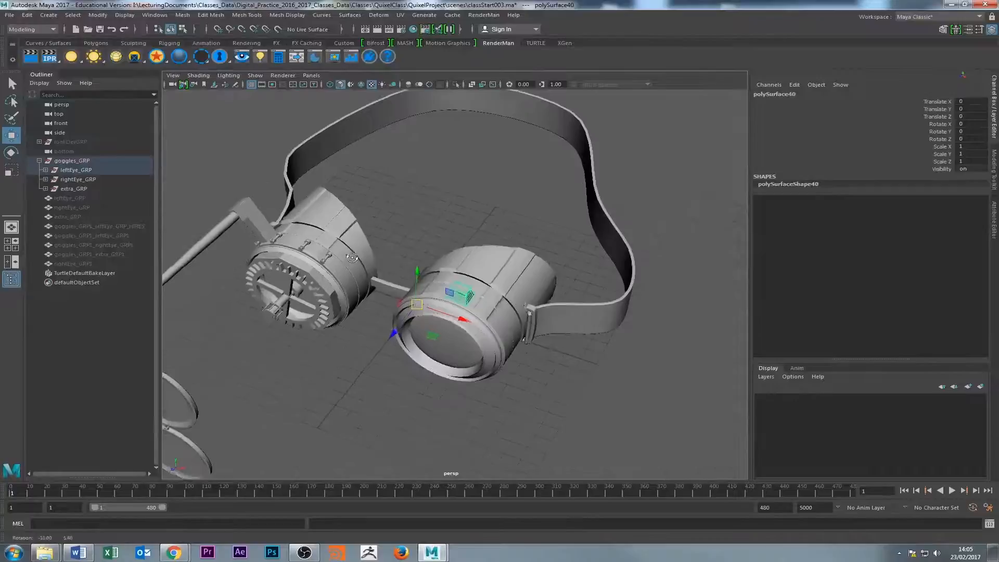
# Turn off the smooth preview on leftEye_GRP and inspect the eyepiece's unsmoothed rear section.
pyautogui.click(75, 172)
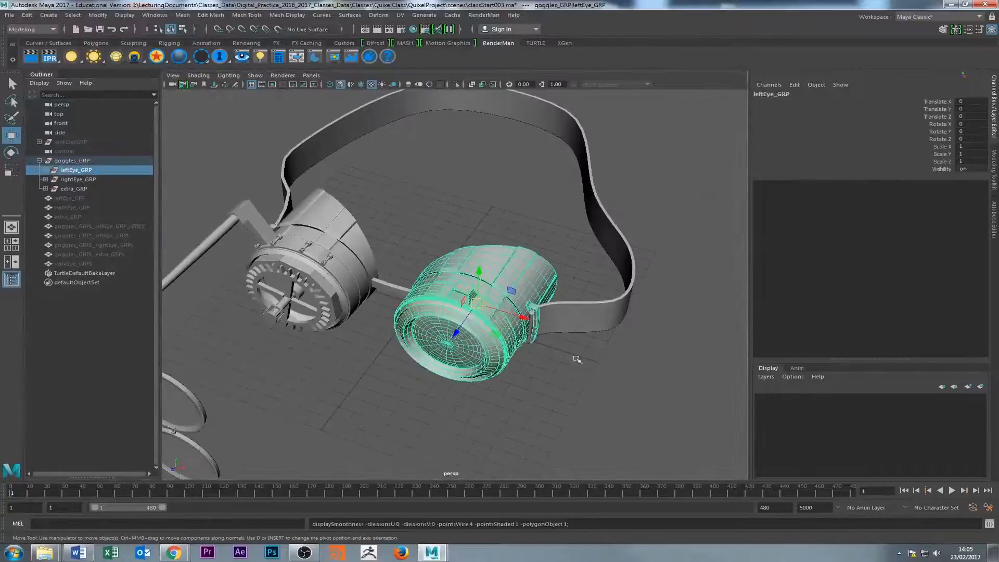
pyautogui.click(457, 224)
pyautogui.scroll(5, 457, 262)
pyautogui.click(456, 262)
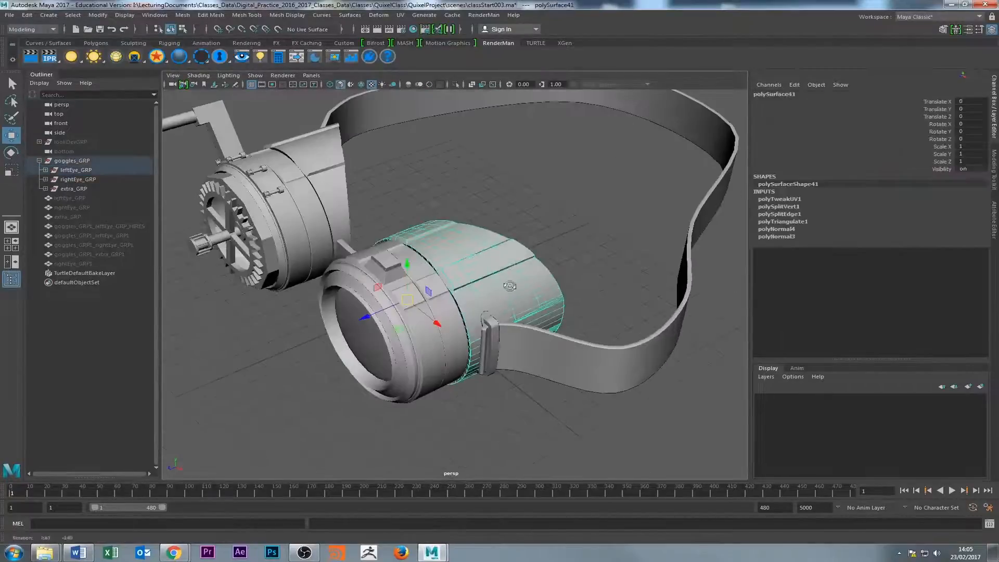
pyautogui.keyDown('alt'); pyautogui.moveTo(508, 286); pyautogui.dragTo(452, 283); pyautogui.keyUp('alt')
pyautogui.keyDown('alt'); pyautogui.moveTo(453, 284); pyautogui.dragTo(303, 281, button='right'); pyautogui.keyUp('alt')
pyautogui.keyDown('alt'); pyautogui.moveTo(304, 282); pyautogui.dragTo(372, 308); pyautogui.keyUp('alt')
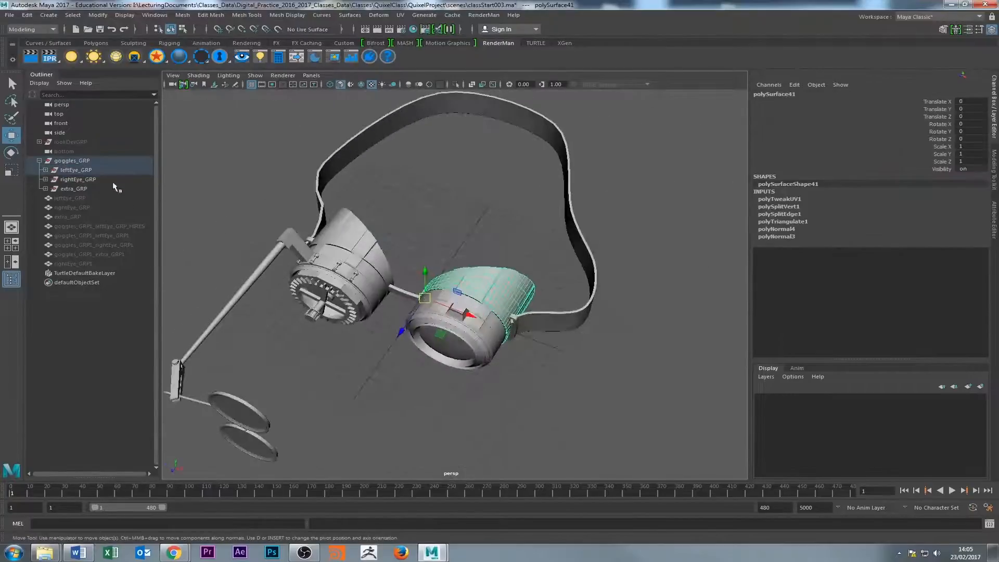
# Select goggles_GRP, bring up the custom shelf tools, and clear the selection.
pyautogui.click(80, 162)
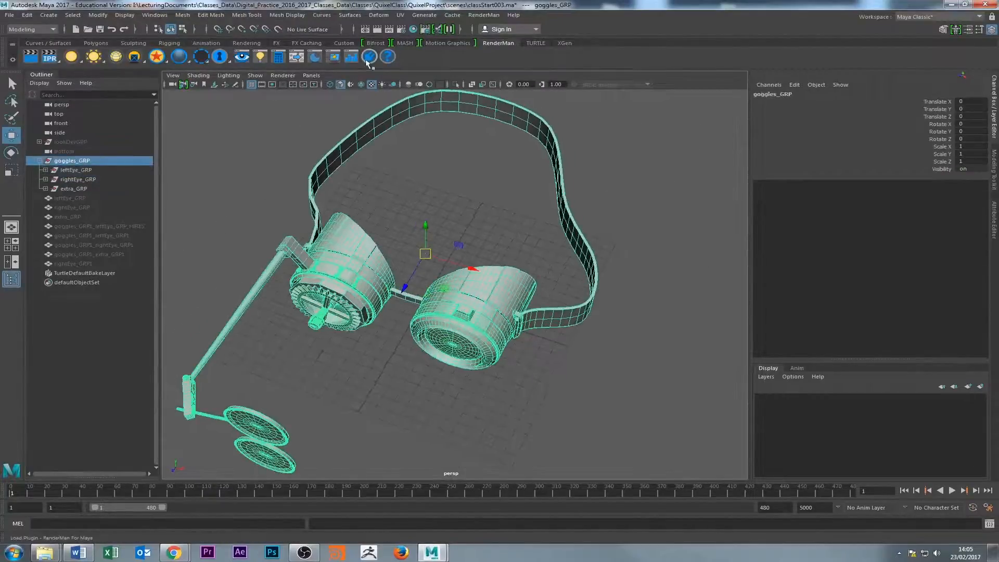
pyautogui.click(344, 42)
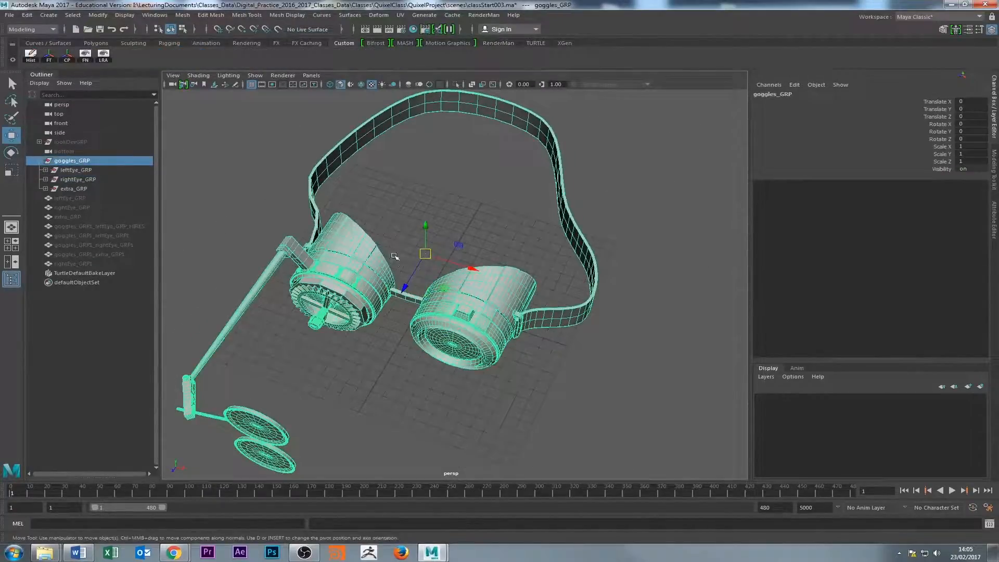
pyautogui.keyDown('alt'); pyautogui.moveTo(393, 254); pyautogui.dragTo(367, 237); pyautogui.keyUp('alt')
pyautogui.click(460, 285)
pyautogui.click(446, 324)
pyautogui.click(422, 376)
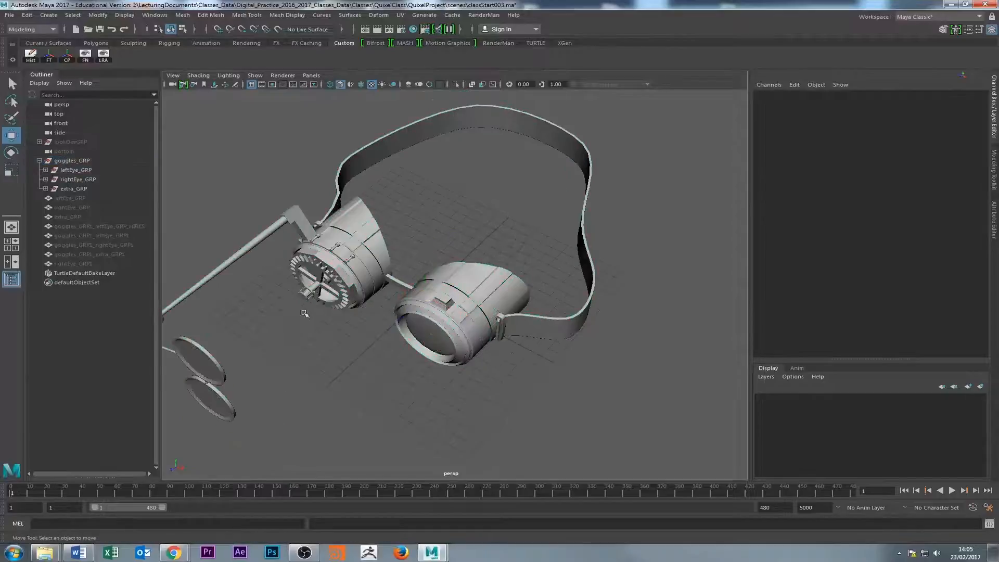
# Check the whole goggles group and the left eyepiece's front ring, then examine the model from the front and back.
pyautogui.click(73, 164)
pyautogui.click(404, 210)
pyautogui.keyDown('alt'); pyautogui.moveTo(403, 210); pyautogui.dragTo(564, 274); pyautogui.keyUp('alt')
pyautogui.click(568, 277)
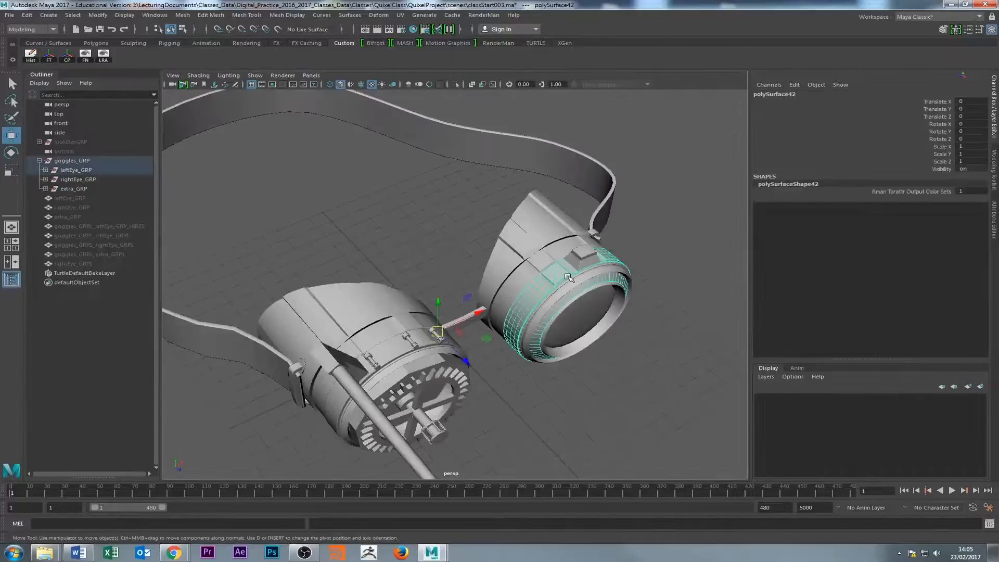
pyautogui.click(72, 160)
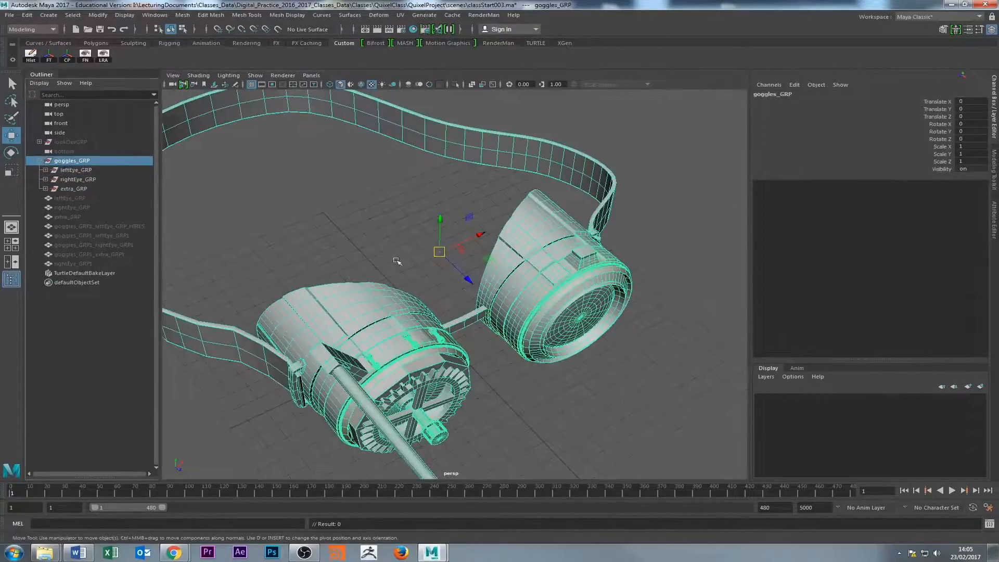
pyautogui.keyDown('alt'); pyautogui.moveTo(397, 262); pyautogui.dragTo(581, 334); pyautogui.keyUp('alt')
pyautogui.click(302, 343)
pyautogui.keyDown('alt'); pyautogui.moveTo(581, 333); pyautogui.dragTo(428, 307, button='right'); pyautogui.keyUp('alt')
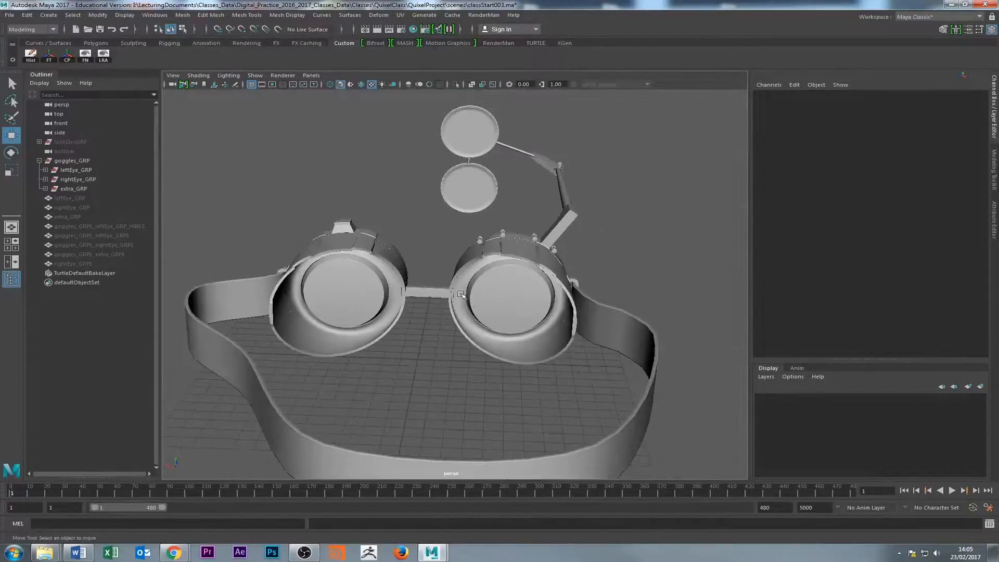
pyautogui.keyDown('alt'); pyautogui.moveTo(461, 294); pyautogui.dragTo(453, 308); pyautogui.keyUp('alt')
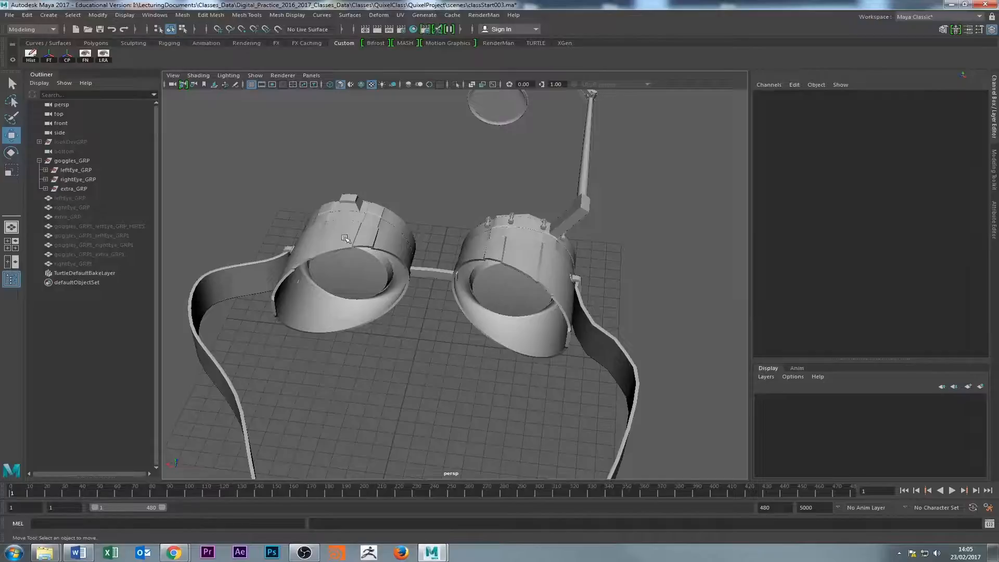
# Inspect both eyepieces from the back, side, top and front, and check the left eyepiece's front band.
pyautogui.keyDown('alt'); pyautogui.moveTo(354, 216); pyautogui.dragTo(346, 260); pyautogui.keyUp('alt')
pyautogui.keyDown('alt'); pyautogui.moveTo(364, 276); pyautogui.dragTo(431, 306, button='right'); pyautogui.keyUp('alt')
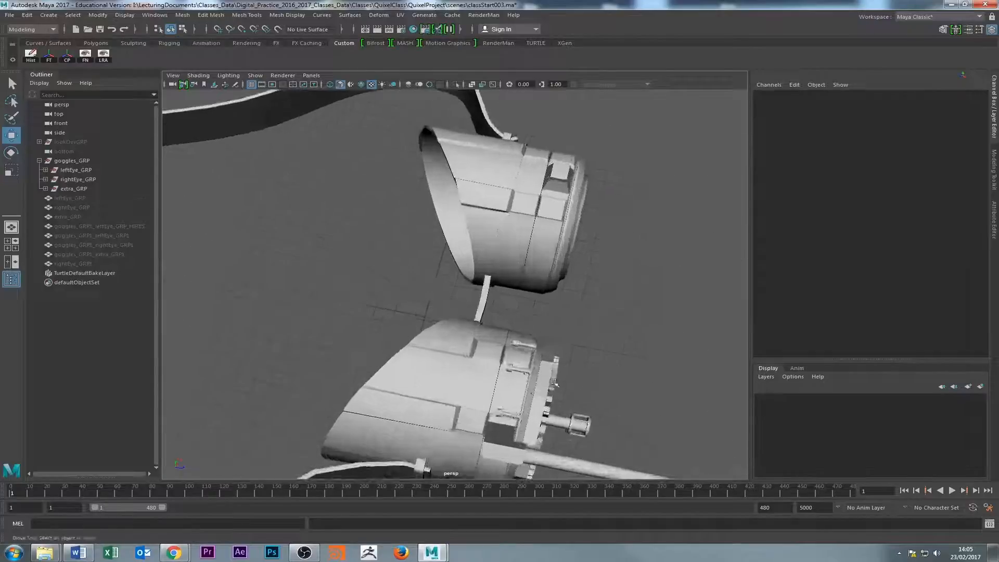
pyautogui.keyDown('alt'); pyautogui.moveTo(525, 317); pyautogui.dragTo(470, 339); pyautogui.keyUp('alt')
pyautogui.click(573, 275)
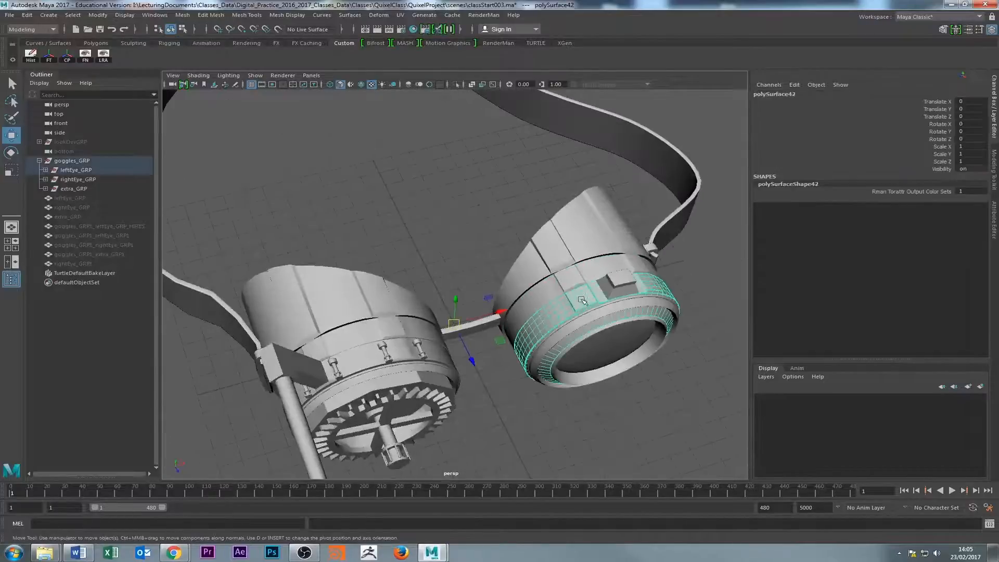
pyautogui.click(548, 255)
pyautogui.keyDown('alt'); pyautogui.moveTo(549, 255); pyautogui.dragTo(544, 306); pyautogui.keyUp('alt')
pyautogui.keyDown('alt'); pyautogui.moveTo(326, 212); pyautogui.dragTo(386, 296); pyautogui.keyUp('alt')
pyautogui.click(386, 296)
pyautogui.keyDown('alt'); pyautogui.moveTo(404, 225); pyautogui.dragTo(509, 306); pyautogui.keyUp('alt')
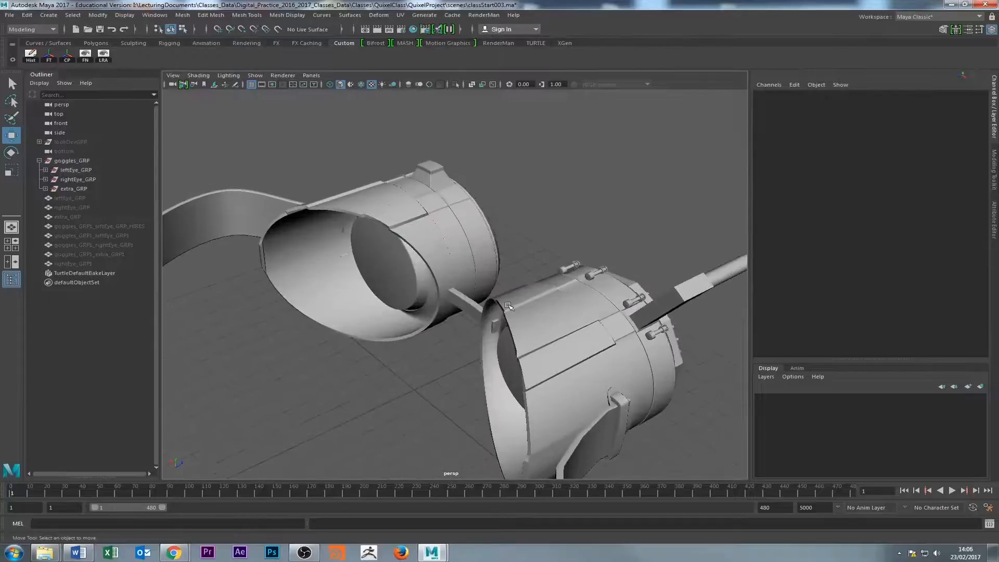
pyautogui.keyDown('alt'); pyautogui.moveTo(510, 317); pyautogui.dragTo(435, 185); pyautogui.keyUp('alt')
pyautogui.keyDown('alt'); pyautogui.moveTo(453, 243); pyautogui.dragTo(467, 205); pyautogui.keyUp('alt')
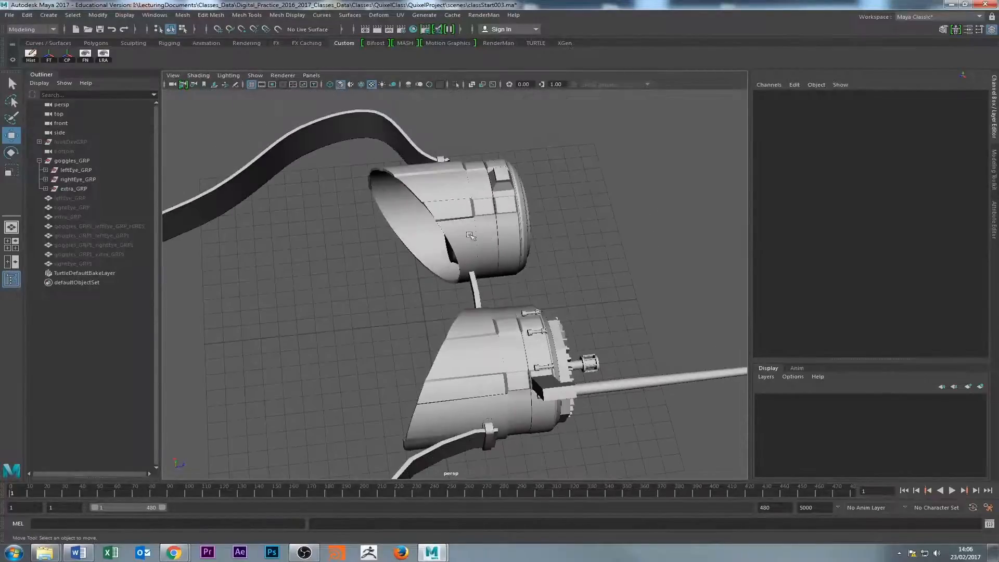
pyautogui.keyDown('alt'); pyautogui.moveTo(495, 222); pyautogui.dragTo(344, 220); pyautogui.keyUp('alt')
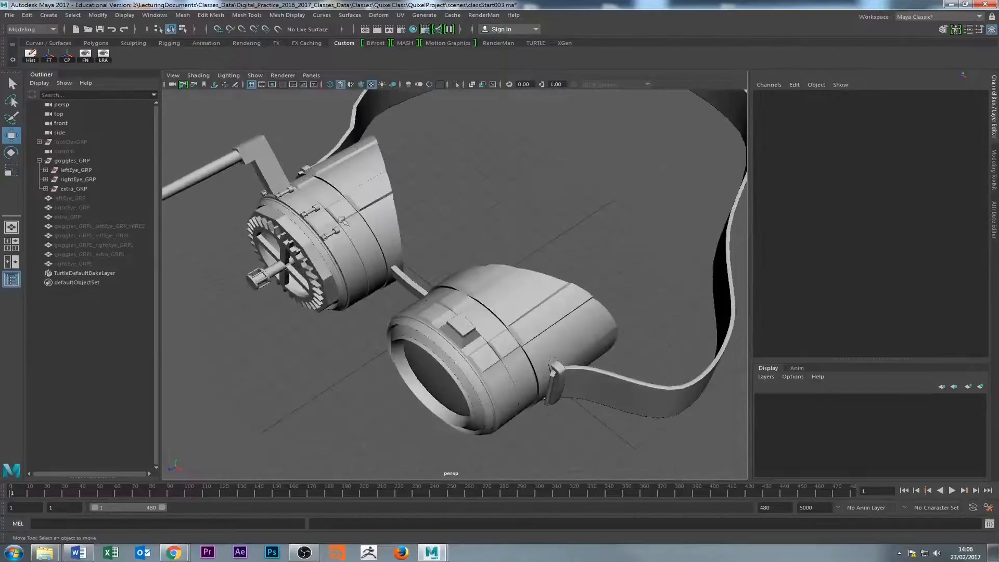
# Check the mesh of the right eyepiece's rear section, followed by the left eyepiece's rear section.
pyautogui.click(329, 199)
pyautogui.click(396, 214)
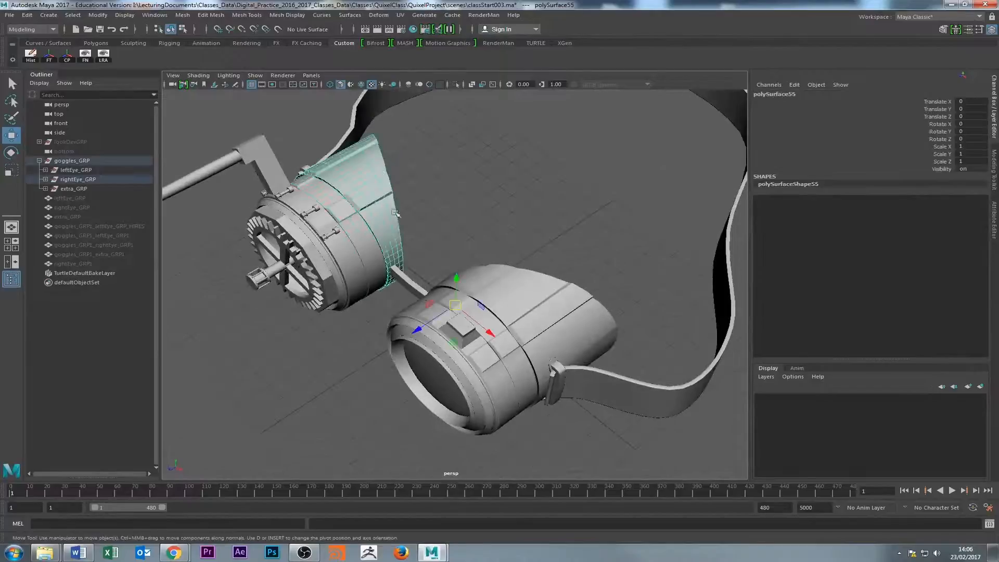
pyautogui.click(427, 221)
pyautogui.click(475, 295)
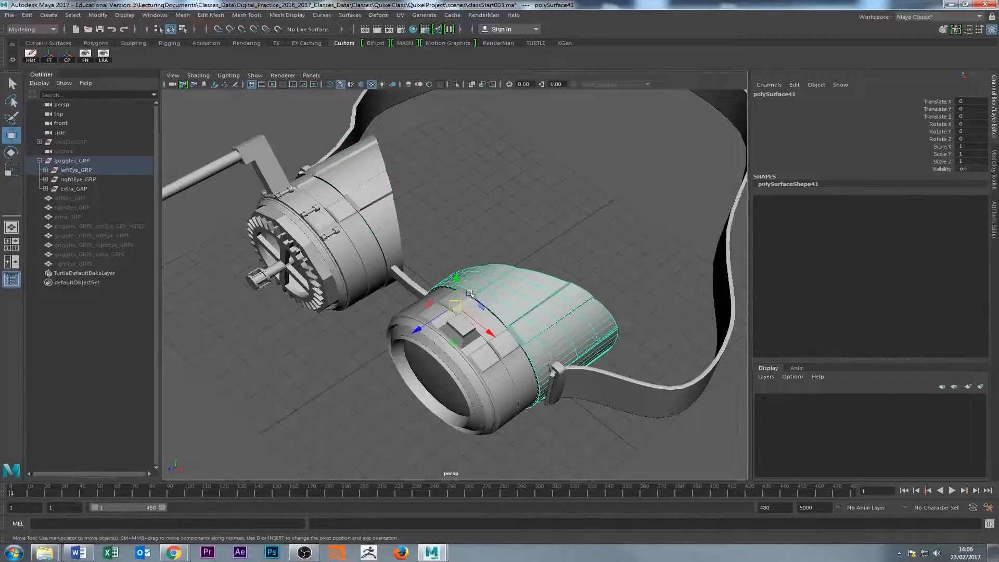
pyautogui.keyDown('alt'); pyautogui.moveTo(457, 255); pyautogui.dragTo(437, 264); pyautogui.keyUp('alt')
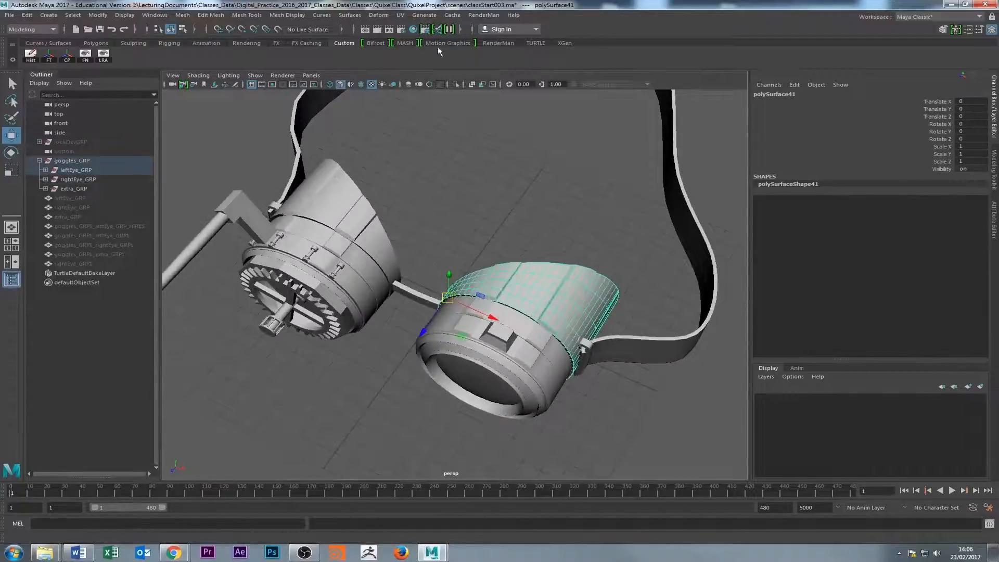
# Look through the available renderers in the render settings, and close the settings without changing the renderer.
pyautogui.click(404, 31)
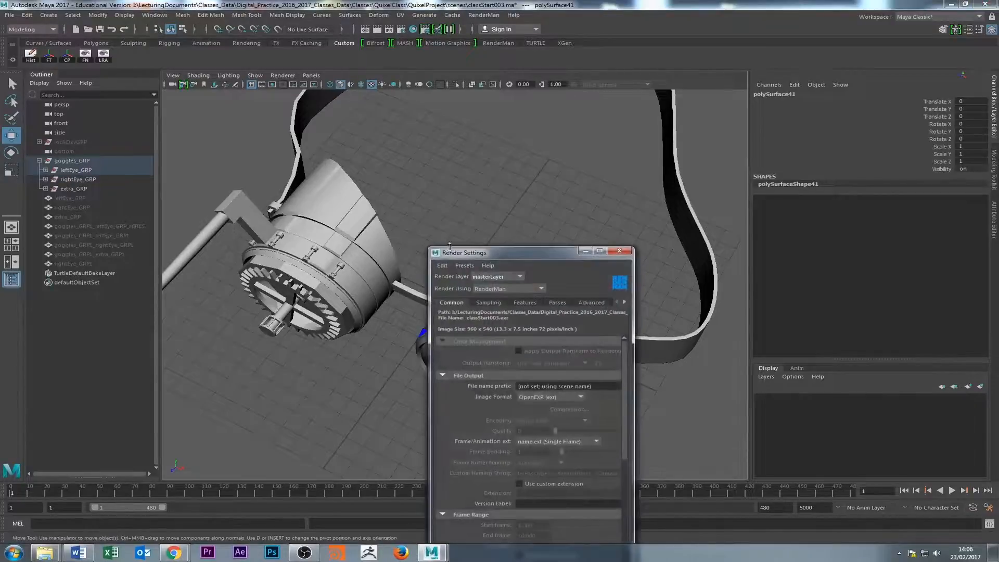
pyautogui.click(493, 287)
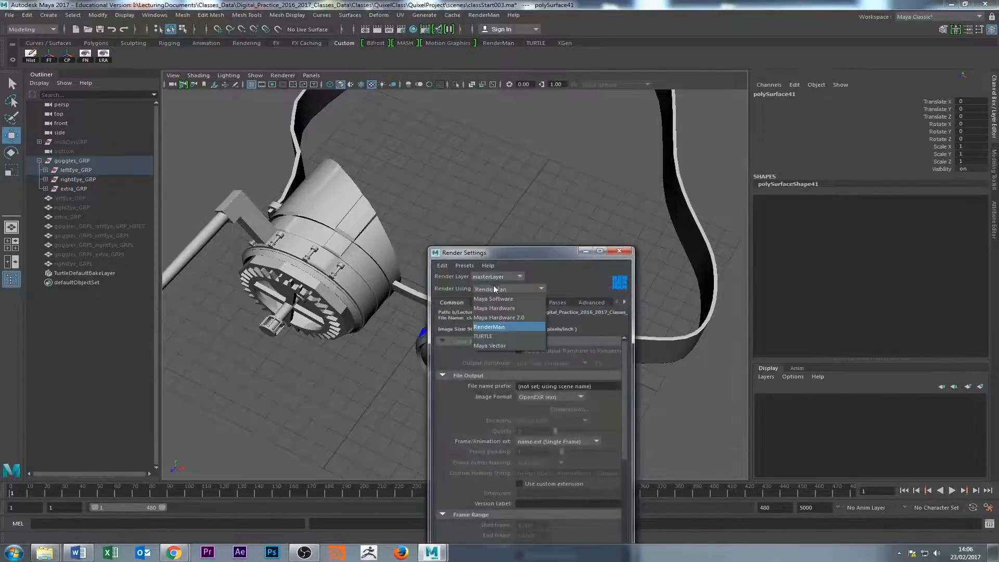
pyautogui.click(611, 254)
pyautogui.click(619, 252)
# Review goggles_GRP and its leftEye_GRP, rightEye_GRP and extra_GRP subgroups by selecting each one.
pyautogui.keyDown('alt'); pyautogui.moveTo(458, 271); pyautogui.dragTo(413, 282); pyautogui.keyUp('alt')
pyautogui.click(277, 323)
pyautogui.keyDown('alt'); pyautogui.moveTo(276, 323); pyautogui.dragTo(359, 296); pyautogui.keyUp('alt')
pyautogui.click(64, 163)
pyautogui.click(247, 276)
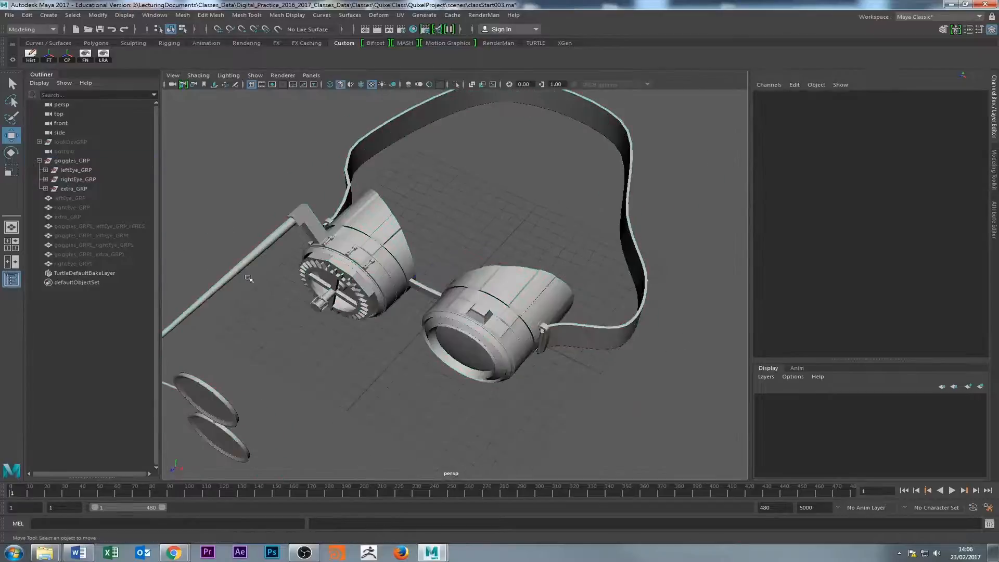
pyautogui.click(63, 163)
pyautogui.click(42, 162)
pyautogui.click(42, 161)
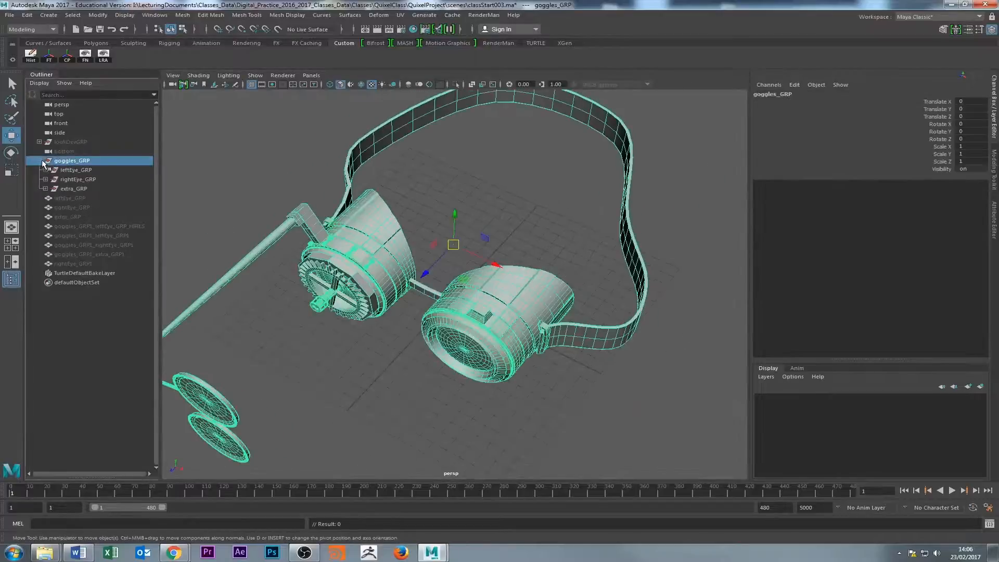
pyautogui.click(75, 170)
pyautogui.click(75, 188)
pyautogui.click(76, 179)
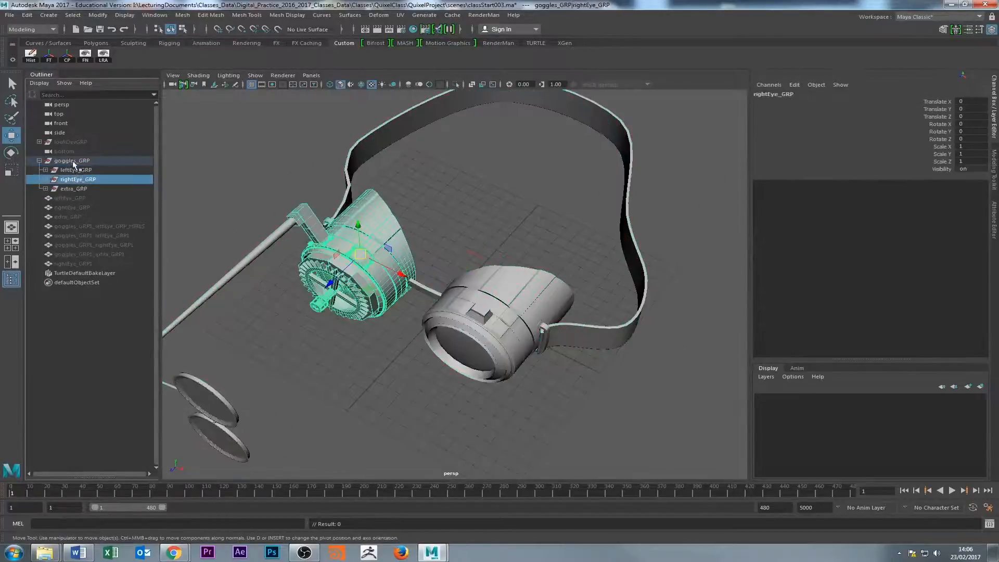
pyautogui.click(75, 161)
pyautogui.click(78, 189)
pyautogui.click(75, 161)
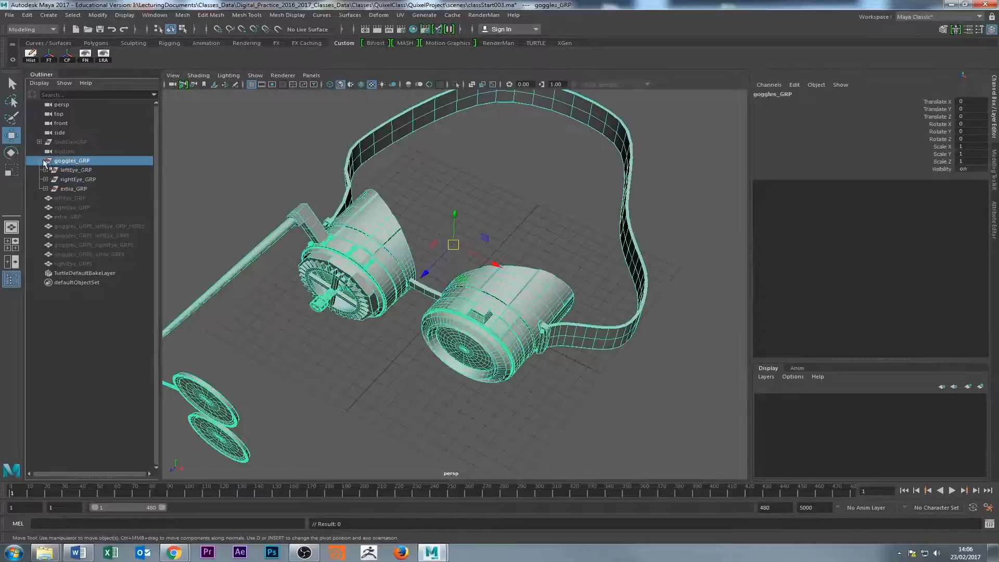
# Duplicate goggles_GRP and hide the original group.
pyautogui.click(44, 162)
pyautogui.click(67, 152)
pyautogui.click(67, 160)
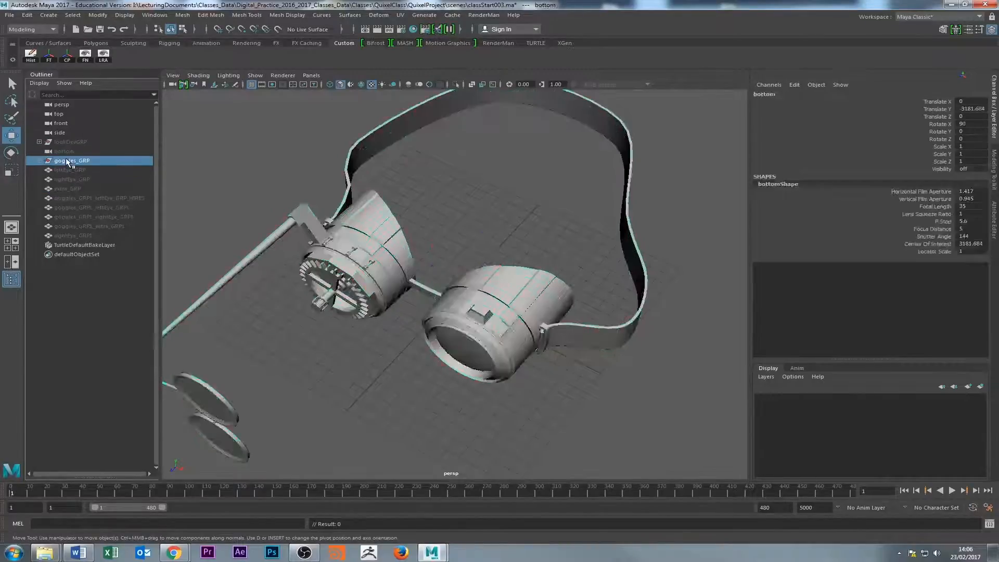
pyautogui.hotkey('ctrl', 'd')
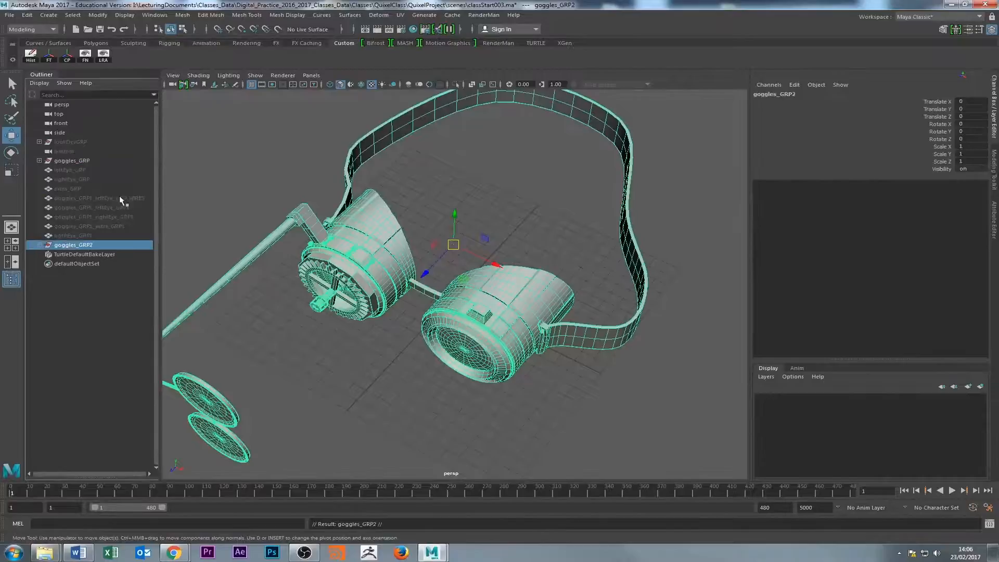
pyautogui.click(67, 162)
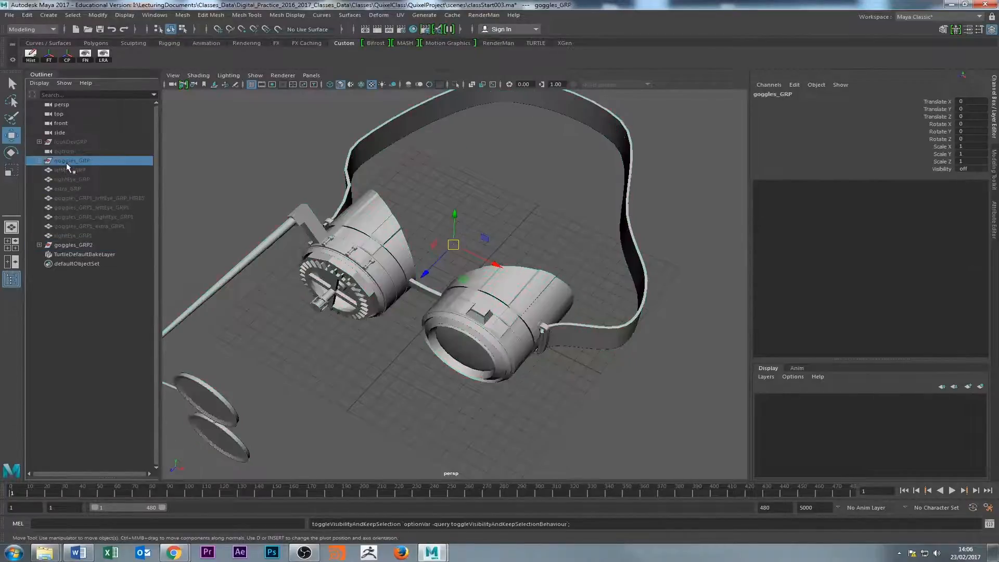
# Assign a new Lambert material to the rear section of the left eyepiece in goggles_GRP2.
pyautogui.click(73, 246)
pyautogui.click(40, 244)
pyautogui.click(63, 255)
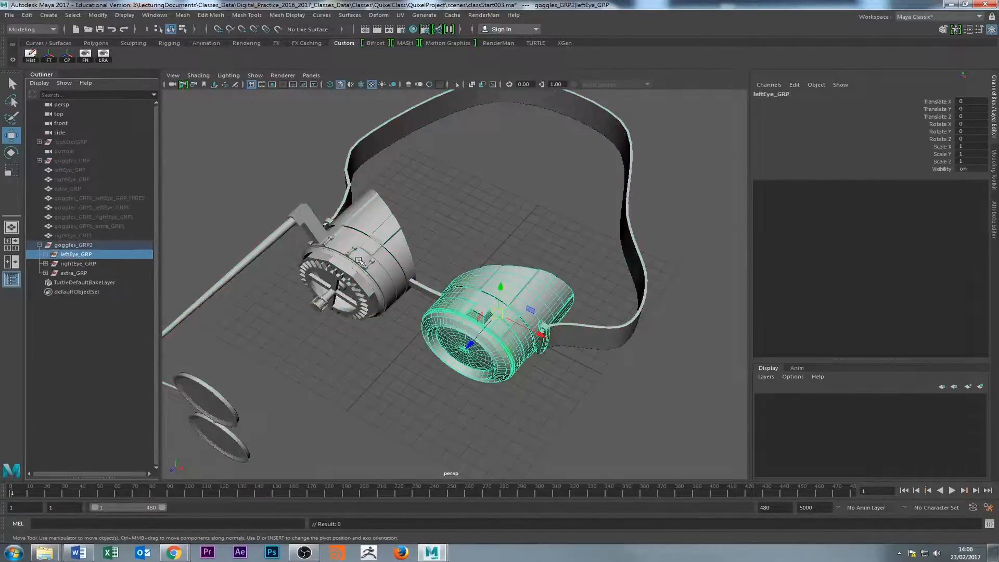
pyautogui.click(502, 247)
pyautogui.click(523, 280)
pyautogui.keyDown('alt'); pyautogui.moveTo(526, 284); pyautogui.dragTo(468, 289); pyautogui.keyUp('alt')
pyautogui.keyDown('alt'); pyautogui.moveTo(468, 289); pyautogui.dragTo(608, 297, button='right'); pyautogui.keyUp('alt')
pyautogui.keyDown('alt'); pyautogui.moveTo(608, 297); pyautogui.dragTo(604, 237, button='middle'); pyautogui.keyUp('alt')
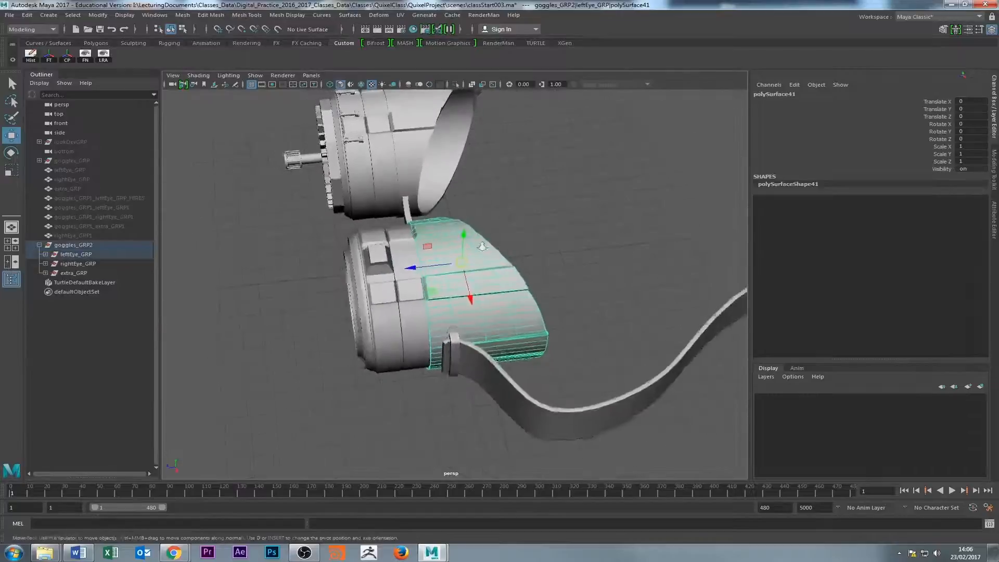
pyautogui.keyDown('alt'); pyautogui.moveTo(484, 250); pyautogui.dragTo(557, 253); pyautogui.keyUp('alt')
pyautogui.keyDown('alt'); pyautogui.moveTo(411, 260); pyautogui.dragTo(468, 262, button='right'); pyautogui.keyUp('alt')
pyautogui.moveTo(468, 262)
pyautogui.keyDown('alt'); pyautogui.mouseDown()
pyautogui.moveTo(471, 238)
pyautogui.moveTo(480, 271)
pyautogui.mouseUp(); pyautogui.keyUp('alt')
pyautogui.moveTo(481, 271); pyautogui.dragTo(496, 507, button='right')
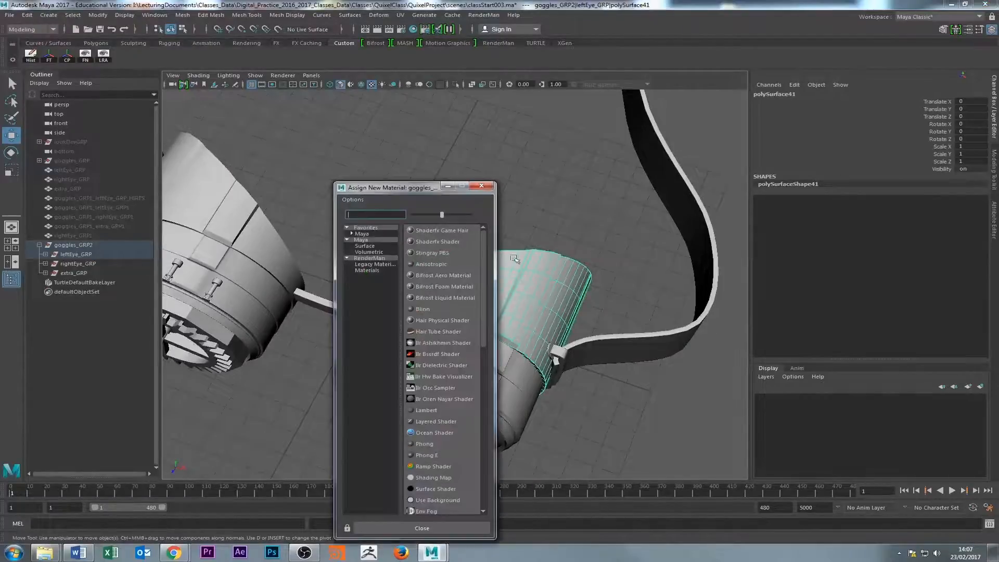
pyautogui.click(427, 411)
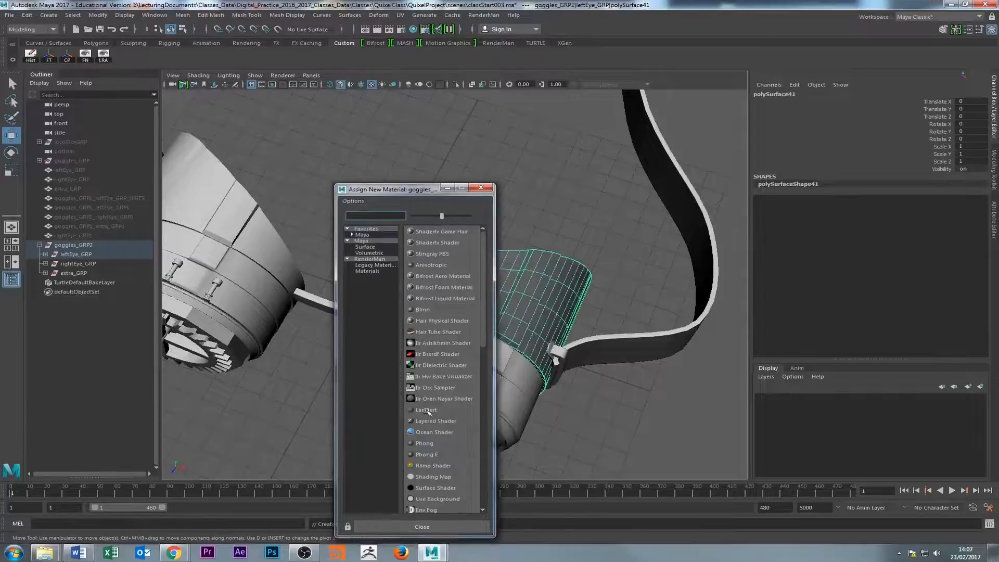
# Set the colour of the left rear section's Lambert material to bright cyan.
pyautogui.click(888, 94)
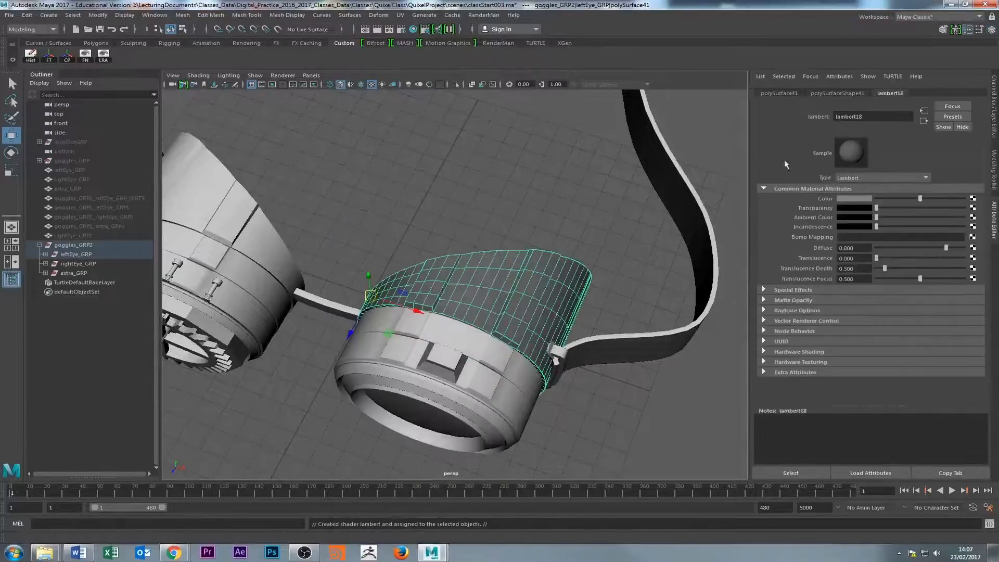
pyautogui.click(854, 199)
pyautogui.click(856, 178)
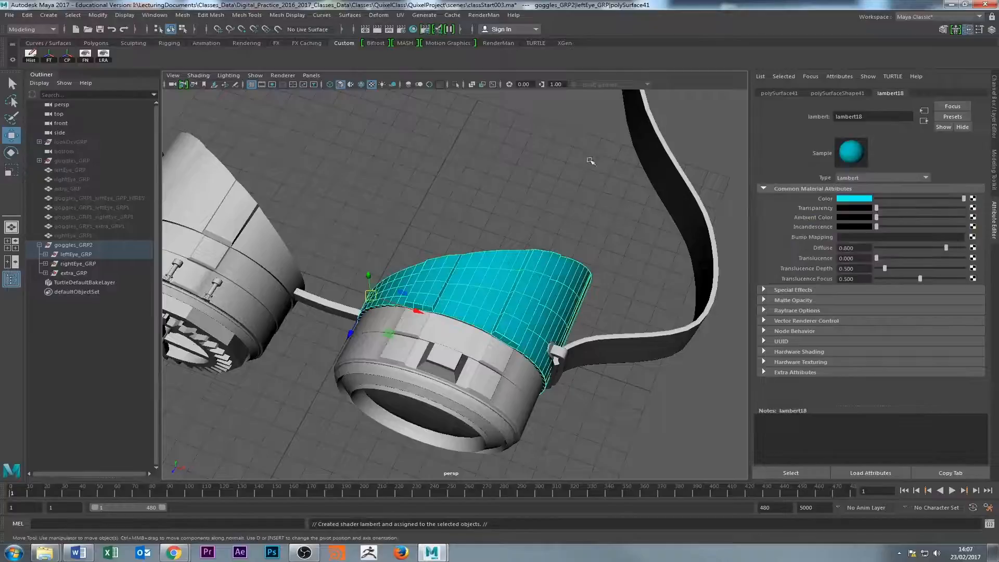
# Assign the existing cyan lambert18 material to the rear section of the right eyepiece.
pyautogui.keyDown('alt'); pyautogui.moveTo(435, 226); pyautogui.dragTo(483, 271); pyautogui.keyUp('alt')
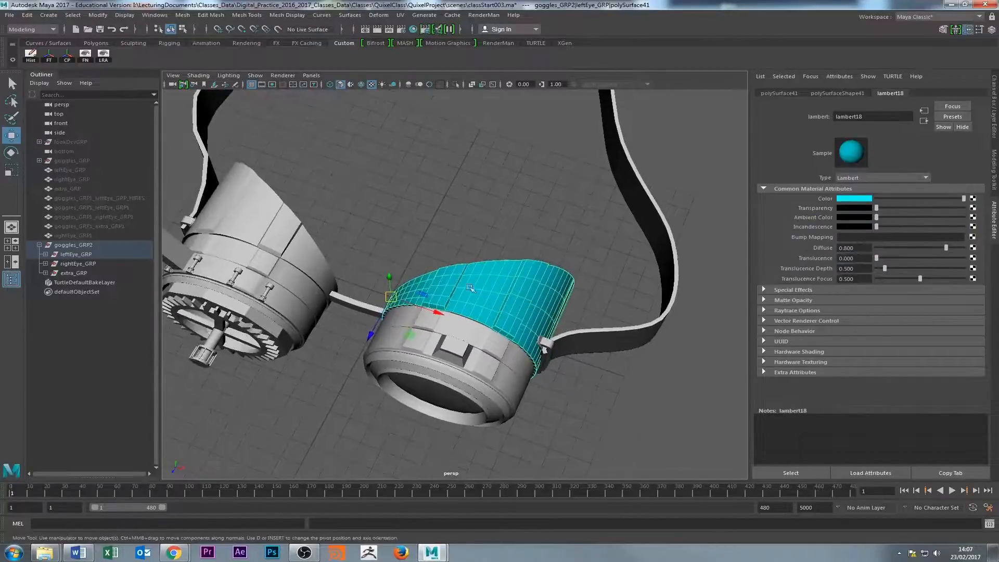
pyautogui.click(269, 209)
pyautogui.moveTo(268, 209); pyautogui.dragTo(343, 541, button='right')
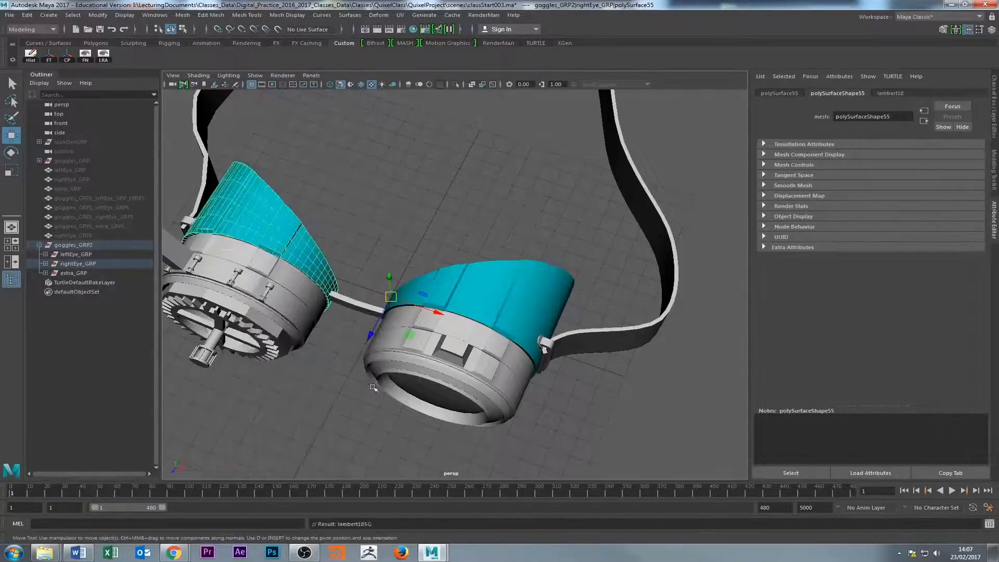
# Examine the cyan rear sections from behind and the left eyepiece's grey bands, undoing any accidental change.
pyautogui.keyDown('alt'); pyautogui.moveTo(369, 306); pyautogui.dragTo(567, 286); pyautogui.keyUp('alt')
pyautogui.click(409, 337)
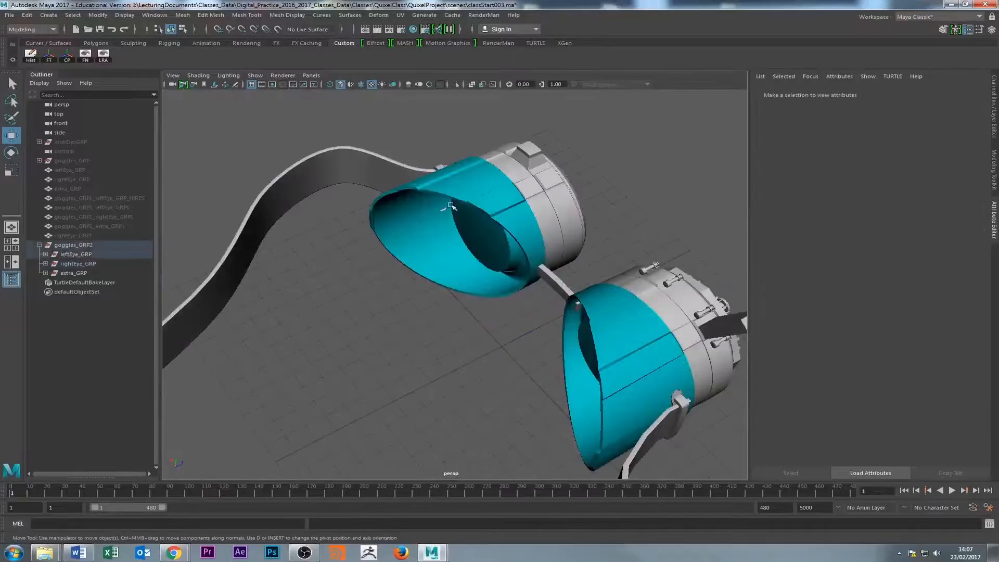
pyautogui.click(552, 185)
pyautogui.click(537, 192)
pyautogui.click(548, 182)
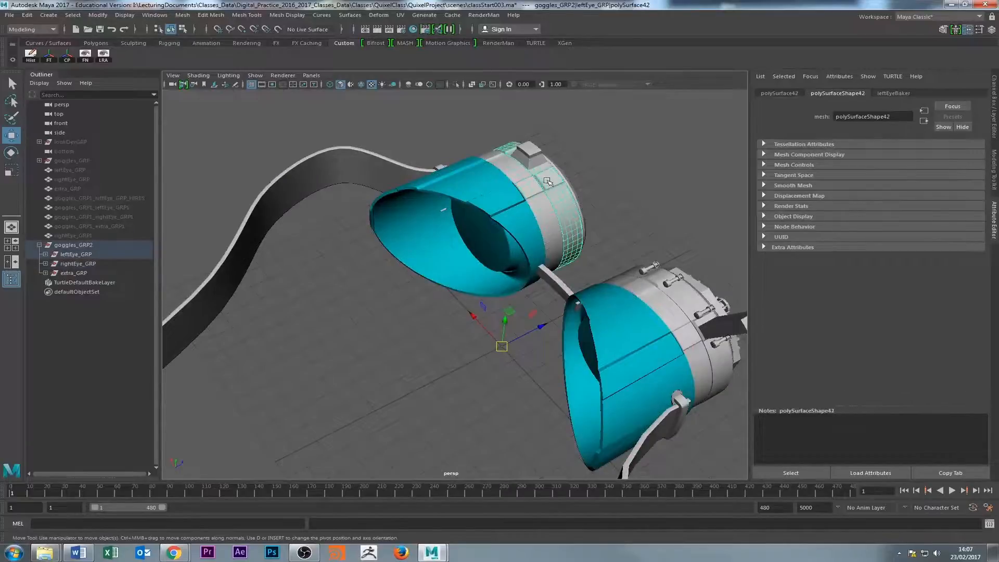
pyautogui.click(538, 156)
pyautogui.click(386, 169)
pyautogui.keyDown('alt'); pyautogui.moveTo(386, 169); pyautogui.dragTo(409, 261); pyautogui.keyUp('alt')
pyautogui.click(541, 228)
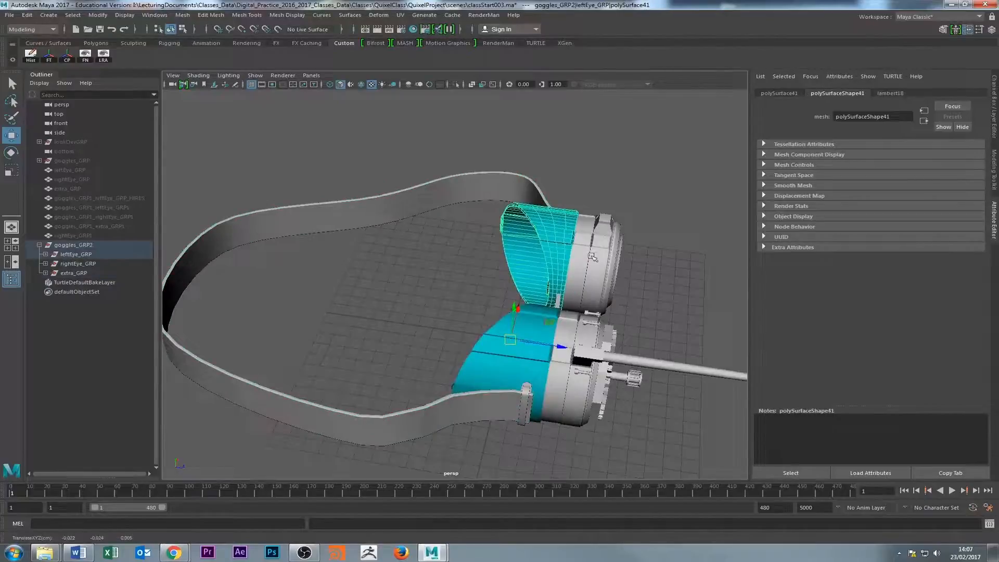
pyautogui.hotkey('ctrl', 'z')
# View the goggles from the front and check the two round lenses on the extension arm.
pyautogui.click(623, 199)
pyautogui.keyDown('alt'); pyautogui.moveTo(623, 199); pyautogui.dragTo(374, 442); pyautogui.keyUp('alt')
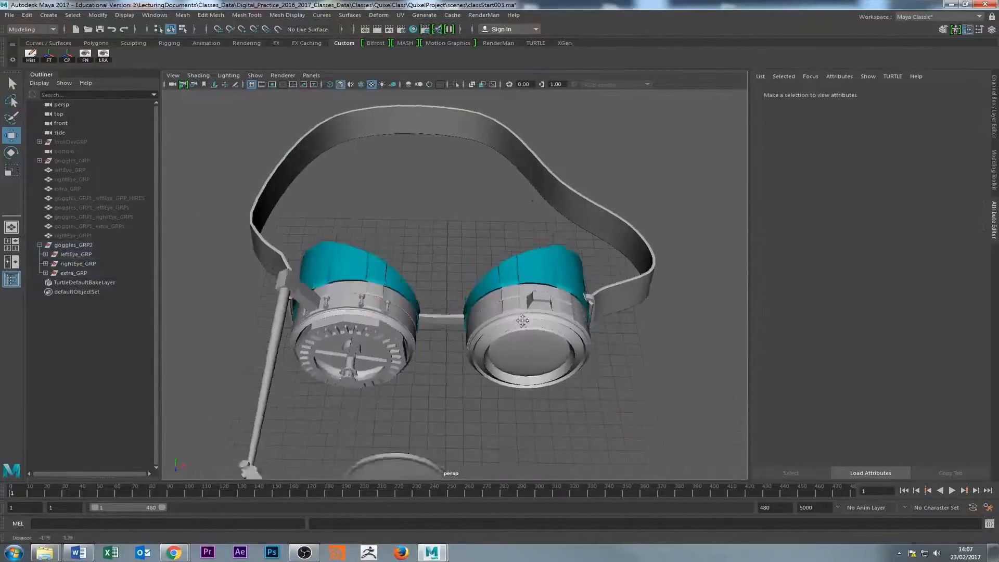
pyautogui.keyDown('alt'); pyautogui.moveTo(374, 442); pyautogui.dragTo(452, 399, button='middle'); pyautogui.keyUp('alt')
pyautogui.click(490, 426)
pyautogui.keyDown('alt'); pyautogui.moveTo(566, 419); pyautogui.dragTo(553, 327, button='middle'); pyautogui.keyUp('alt')
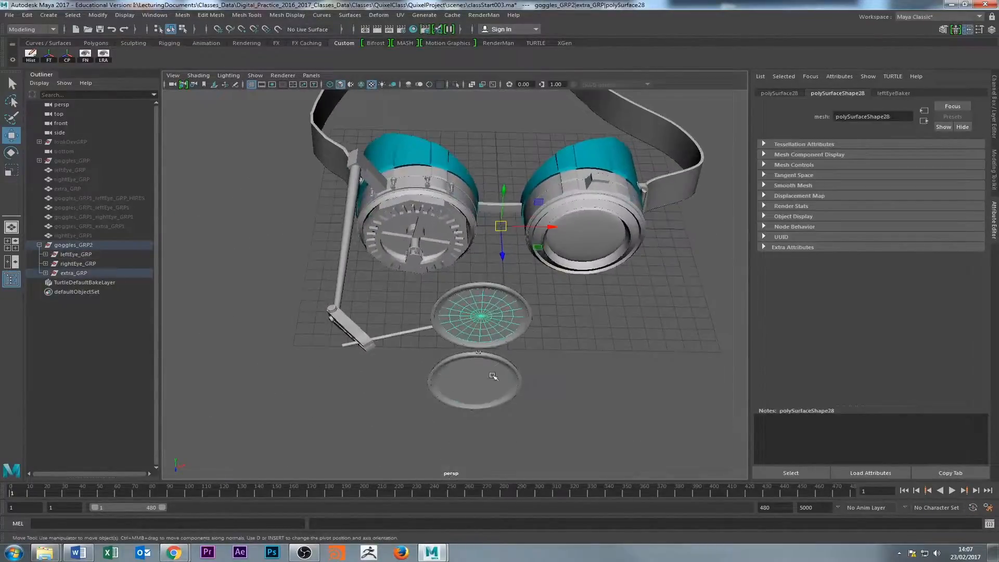
pyautogui.click(493, 376)
pyautogui.click(496, 297)
pyautogui.keyDown('alt'); pyautogui.moveTo(426, 278); pyautogui.dragTo(425, 186); pyautogui.keyUp('alt')
# Check the goggles_GRP2 hierarchy and hide the whole duplicate group.
pyautogui.click(76, 245)
pyautogui.click(74, 254)
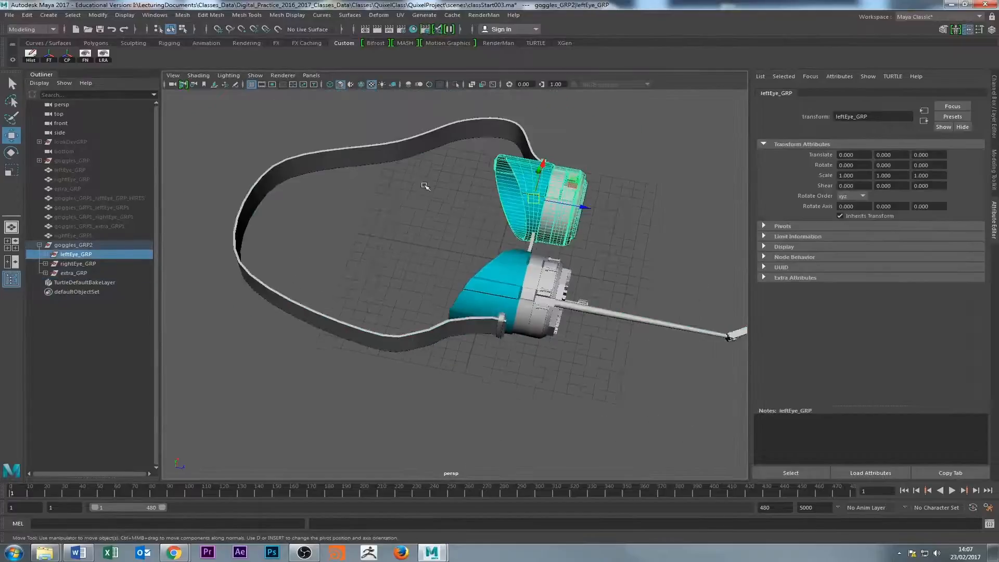
pyautogui.click(73, 245)
pyautogui.click(448, 177)
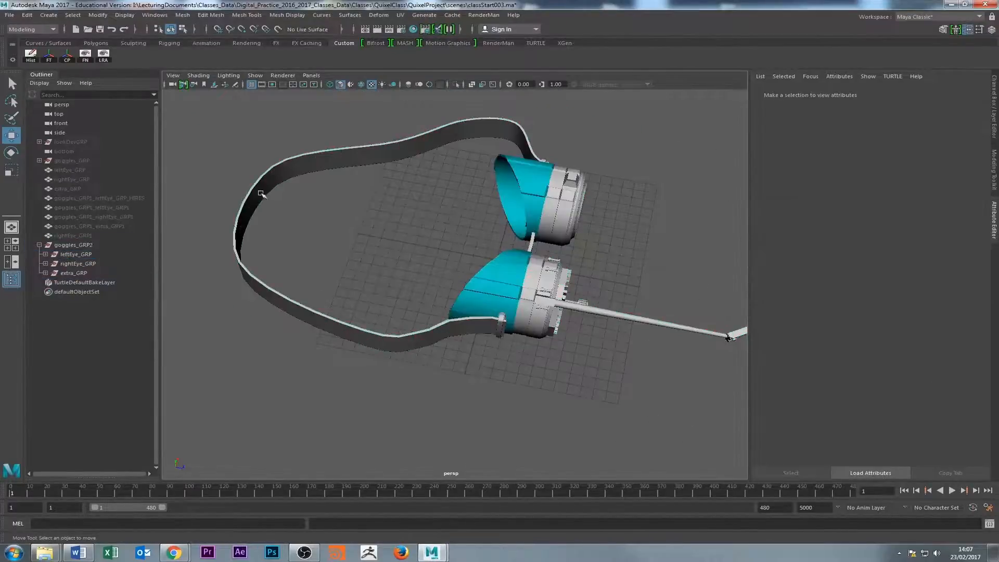
pyautogui.click(62, 170)
pyautogui.click(71, 245)
pyautogui.hotkey('ctrl', 'h')
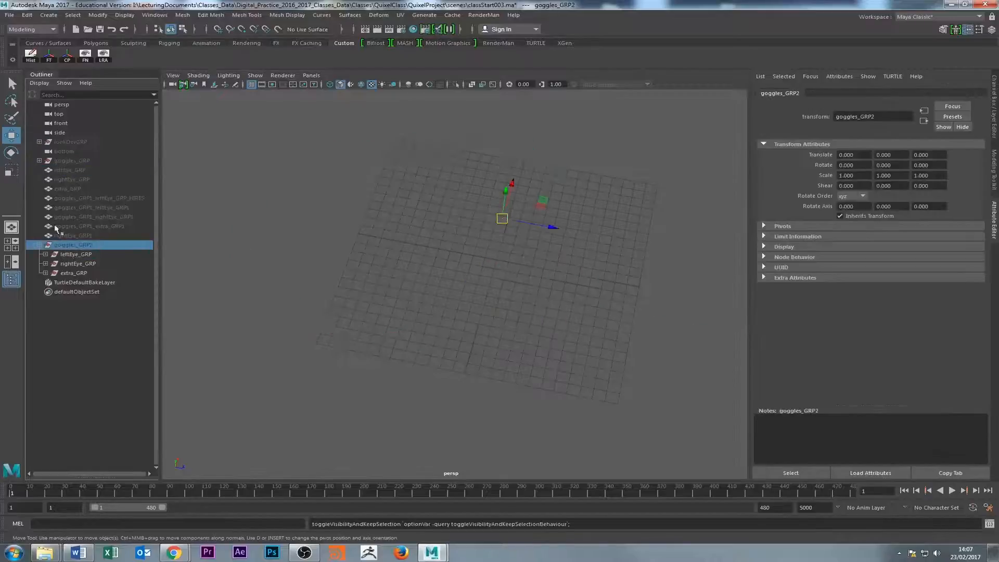
# Show the hidden standalone leftEye_GRP mesh and view its coloured material regions up close.
pyautogui.click(70, 170)
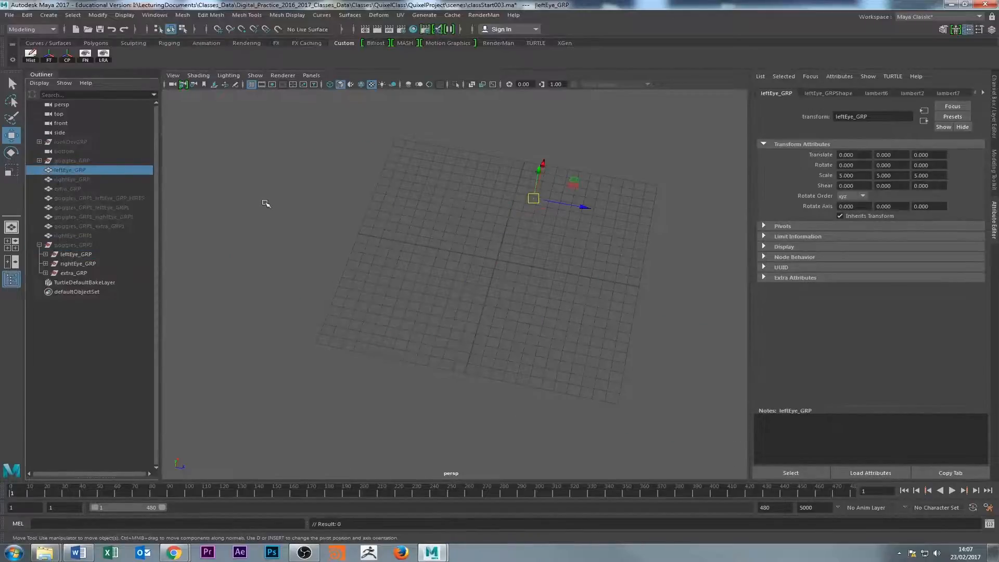
pyautogui.press('h')
pyautogui.click(333, 227)
pyautogui.keyDown('alt'); pyautogui.moveTo(332, 227); pyautogui.dragTo(166, 318, button='right'); pyautogui.keyUp('alt')
pyautogui.keyDown('alt'); pyautogui.moveTo(166, 319); pyautogui.dragTo(161, 230); pyautogui.keyUp('alt')
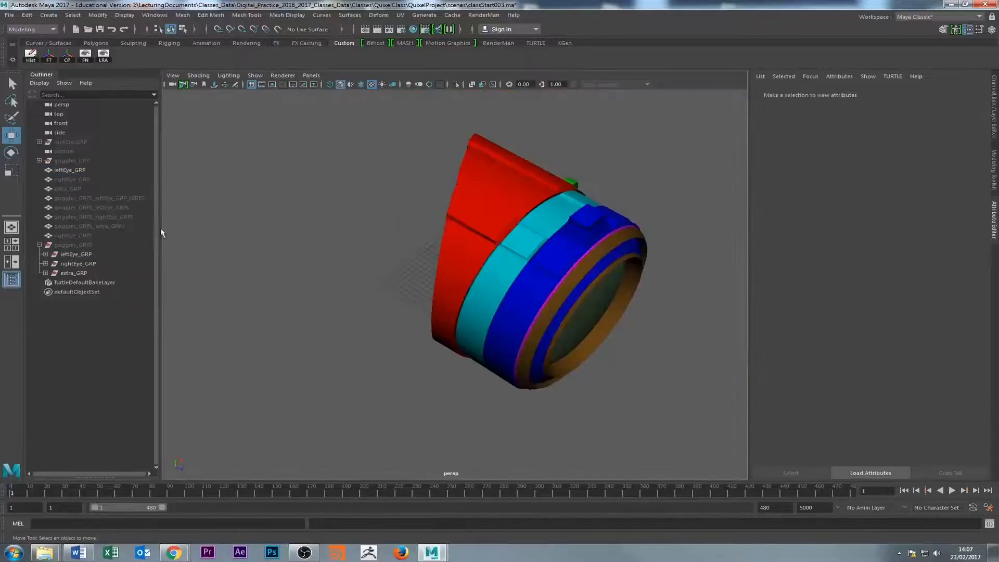
# Set the standalone leftEye_GRP mesh's scale to 1 on X, Y and Z.
pyautogui.click(62, 171)
pyautogui.click(995, 151)
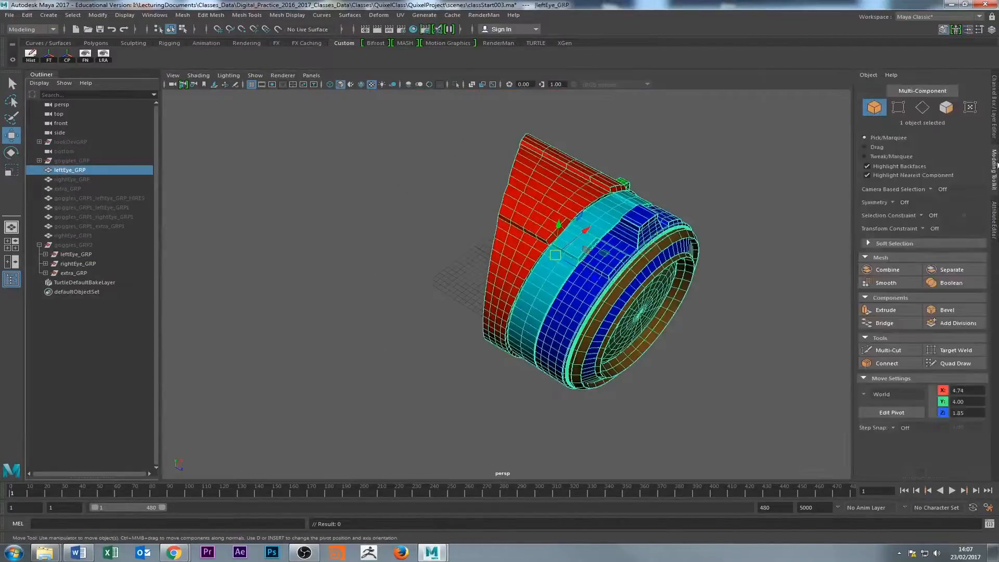
pyautogui.click(995, 132)
pyautogui.click(995, 164)
pyautogui.click(995, 134)
pyautogui.moveTo(969, 147); pyautogui.dragTo(969, 161)
pyautogui.write('1')
pyautogui.press('Return')
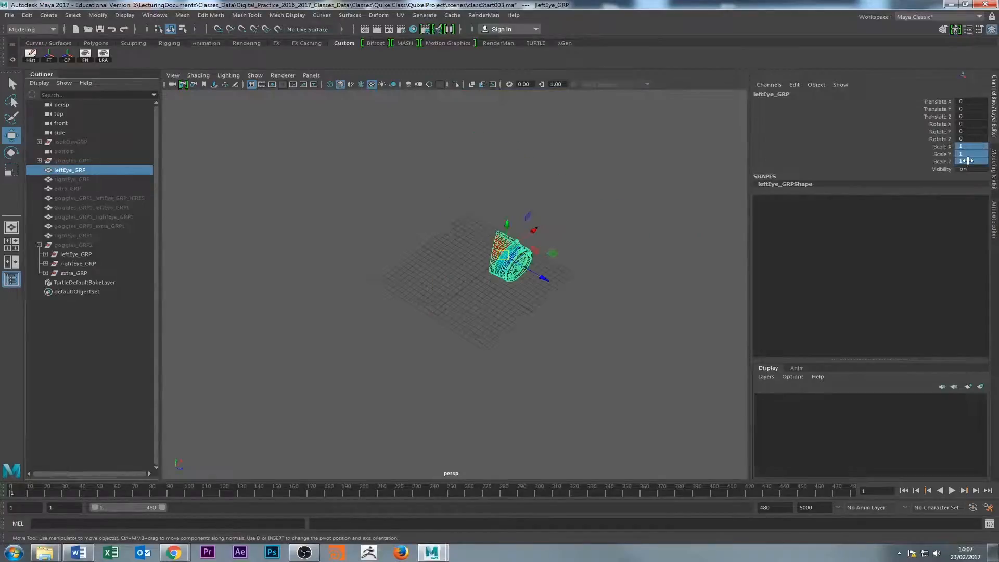
# Set the scale of the hidden standalone rightEye_GRP and extra_GRP meshes to 1 on X, Y and Z.
pyautogui.click(115, 177)
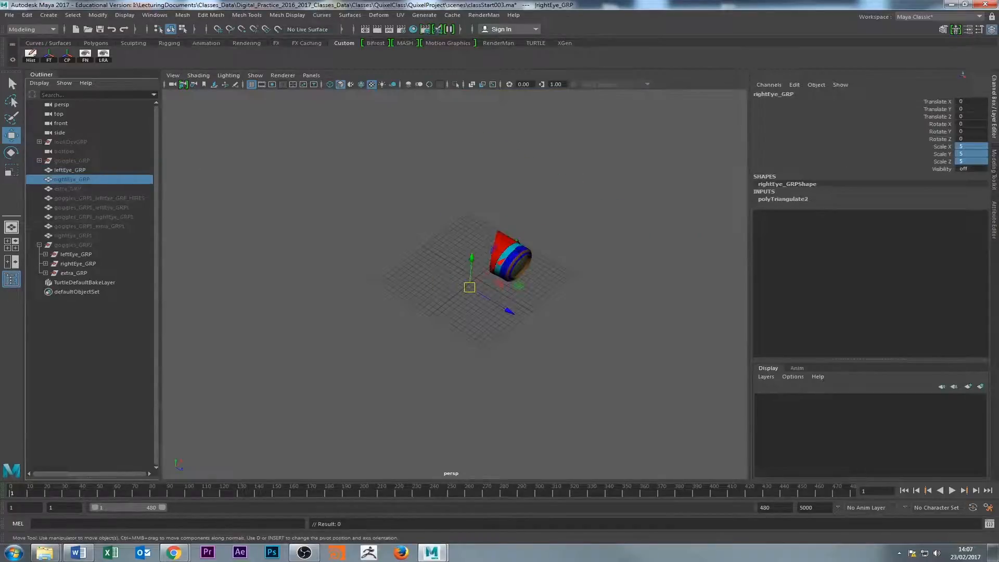
pyautogui.moveTo(967, 146); pyautogui.dragTo(967, 162)
pyautogui.write('1')
pyautogui.click(81, 189)
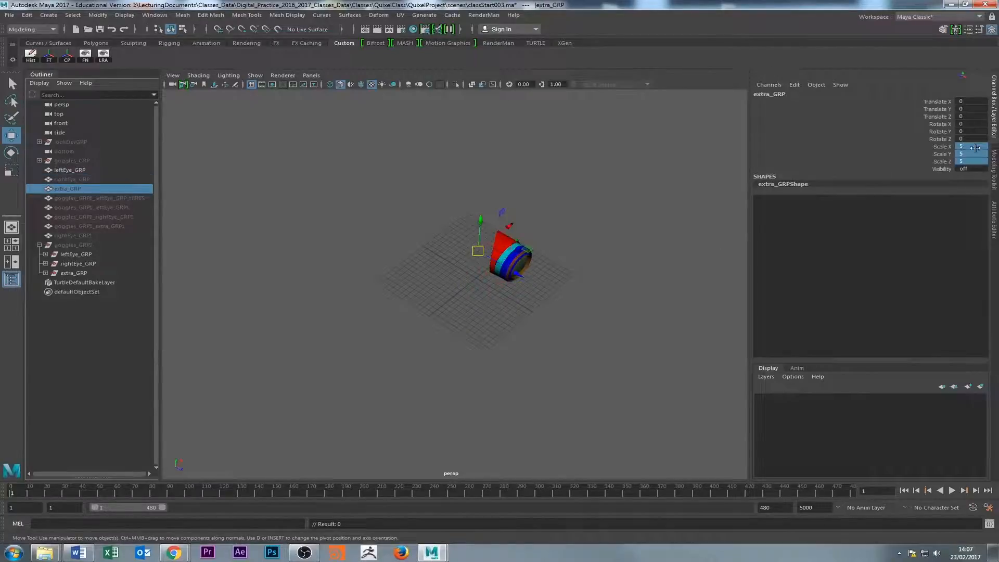
pyautogui.click(557, 323)
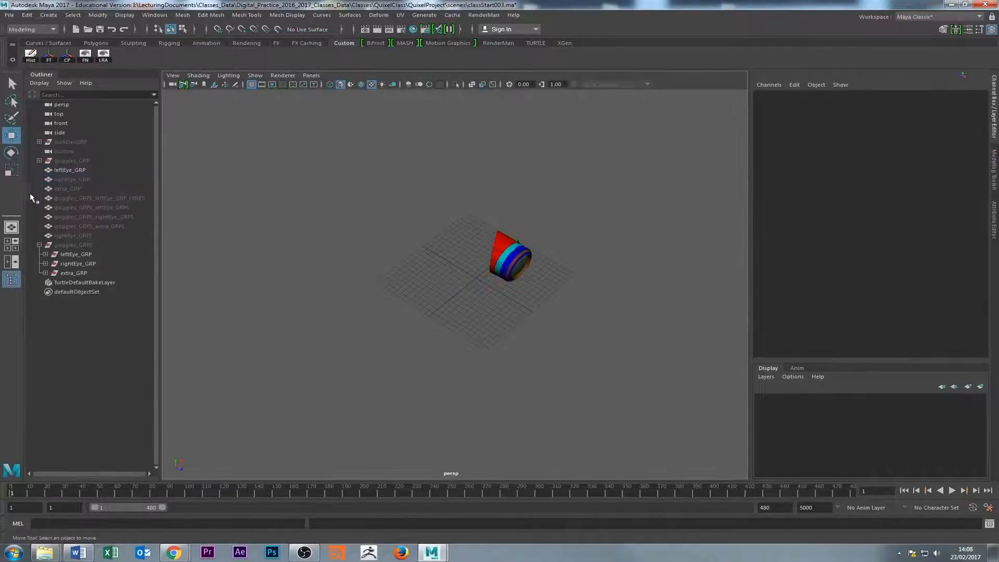
# Show the hidden standalone rightEye_GRP and extra_GRP meshes alongside leftEye_GRP and view the whole coloured goggles.
pyautogui.click(63, 180)
pyautogui.press('h')
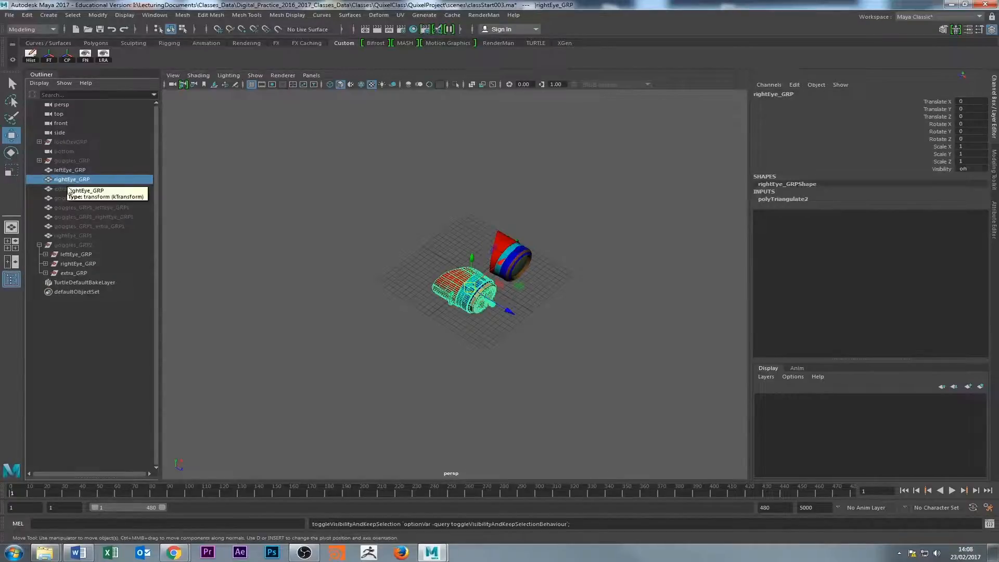
pyautogui.press('h')
pyautogui.click(305, 297)
pyautogui.keyDown('alt'); pyautogui.moveTo(306, 297); pyautogui.dragTo(606, 283, button='right'); pyautogui.keyUp('alt')
pyautogui.keyDown('alt'); pyautogui.moveTo(605, 283); pyautogui.dragTo(576, 212); pyautogui.keyUp('alt')
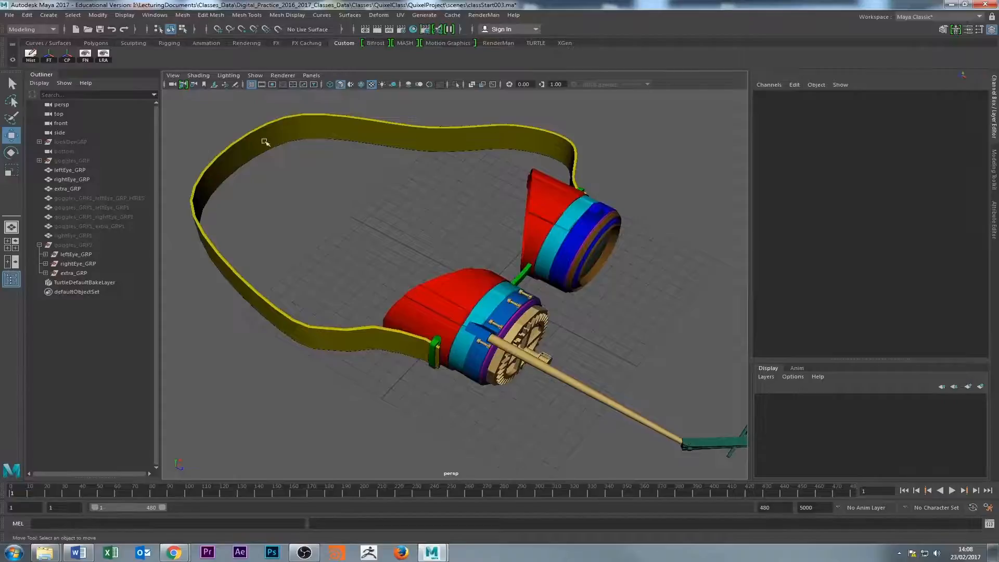
# Examine the coloured goggles from behind, including the red eyecups and the two round lenses on the extension arm.
pyautogui.keyDown('alt'); pyautogui.moveTo(436, 262); pyautogui.dragTo(534, 257); pyautogui.keyUp('alt')
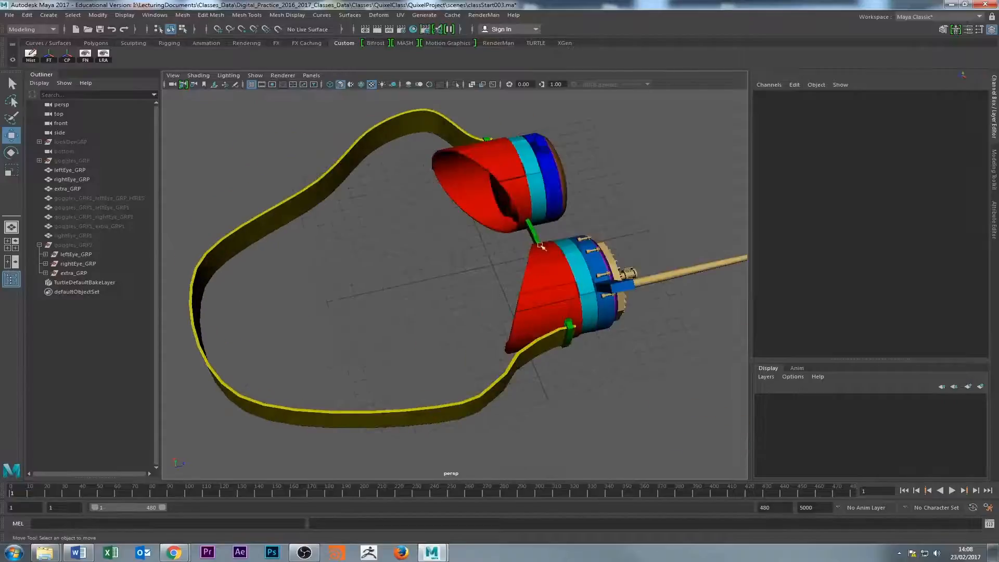
pyautogui.keyDown('alt'); pyautogui.moveTo(594, 244); pyautogui.dragTo(475, 302, button='middle'); pyautogui.keyUp('alt')
pyautogui.keyDown('alt'); pyautogui.moveTo(674, 258); pyautogui.dragTo(684, 215); pyautogui.keyUp('alt')
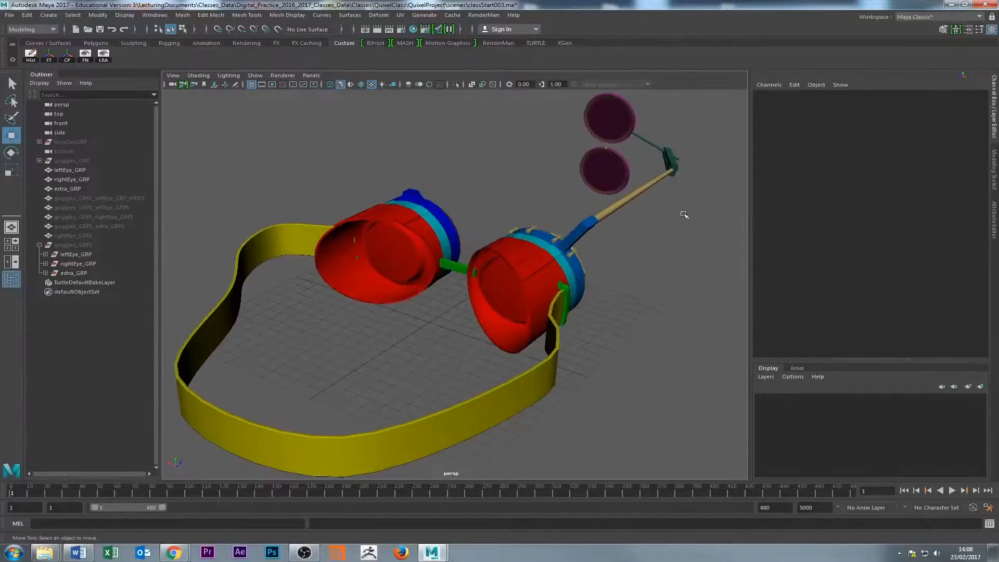
pyautogui.keyDown('alt'); pyautogui.moveTo(558, 172); pyautogui.dragTo(463, 272, button='middle'); pyautogui.keyUp('alt')
pyautogui.keyDown('alt'); pyautogui.moveTo(463, 272); pyautogui.dragTo(657, 302, button='right'); pyautogui.keyUp('alt')
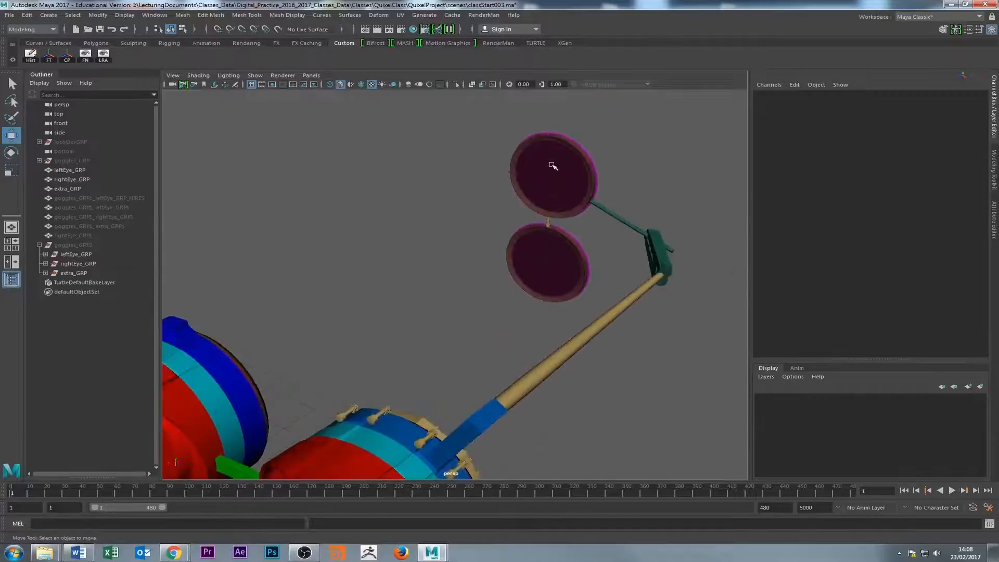
pyautogui.click(552, 165)
pyautogui.click(424, 196)
# Review the material colours of the strap, bridge and both eyepieces from the front, side and rear.
pyautogui.keyDown('alt'); pyautogui.moveTo(484, 338); pyautogui.dragTo(357, 153); pyautogui.keyUp('alt')
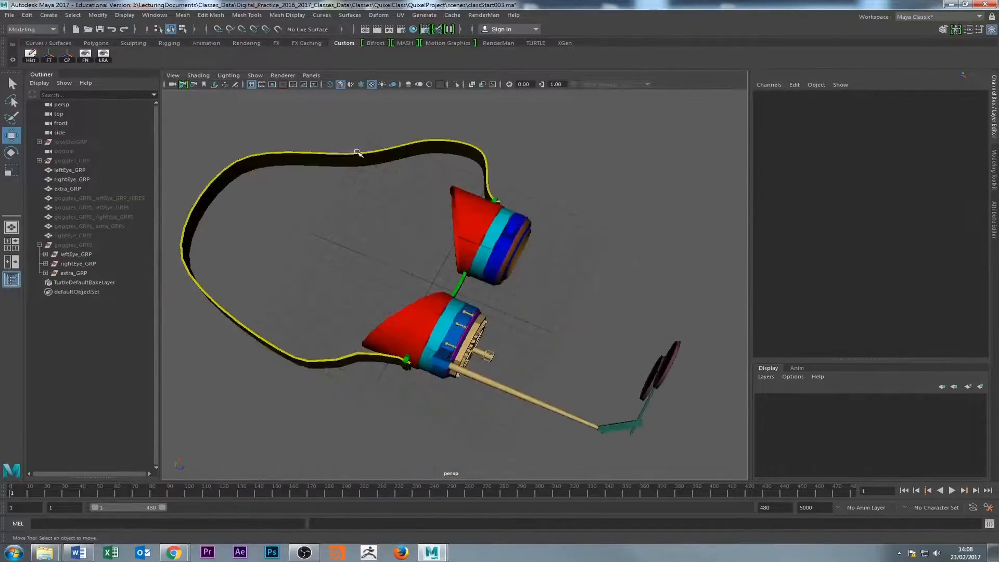
pyautogui.keyDown('alt'); pyautogui.moveTo(464, 283); pyautogui.dragTo(374, 272); pyautogui.keyUp('alt')
pyautogui.keyDown('alt'); pyautogui.moveTo(517, 359); pyautogui.dragTo(619, 367, button='right'); pyautogui.keyUp('alt')
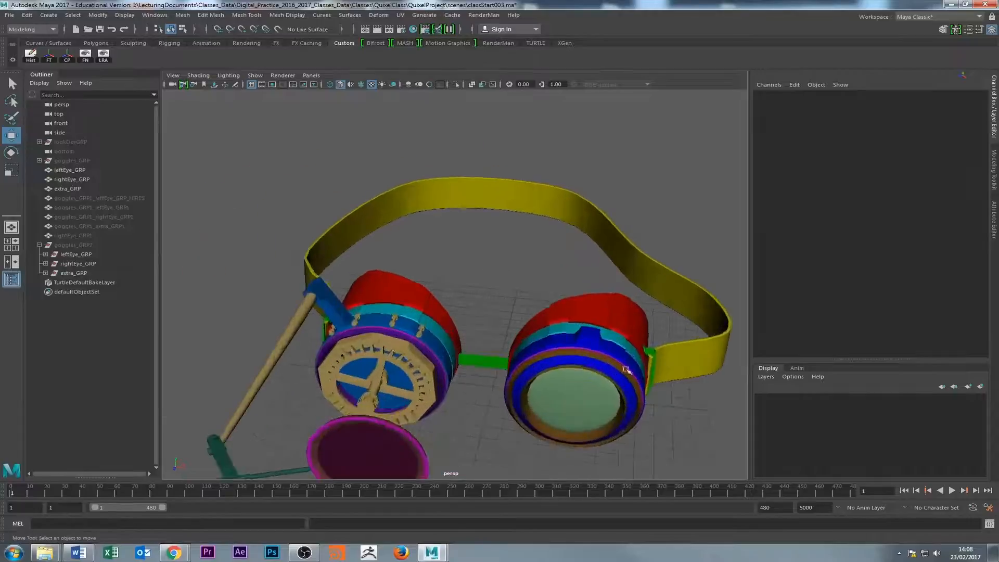
pyautogui.keyDown('alt'); pyautogui.moveTo(619, 366); pyautogui.dragTo(557, 365); pyautogui.keyUp('alt')
pyautogui.scroll(-4, 516, 355)
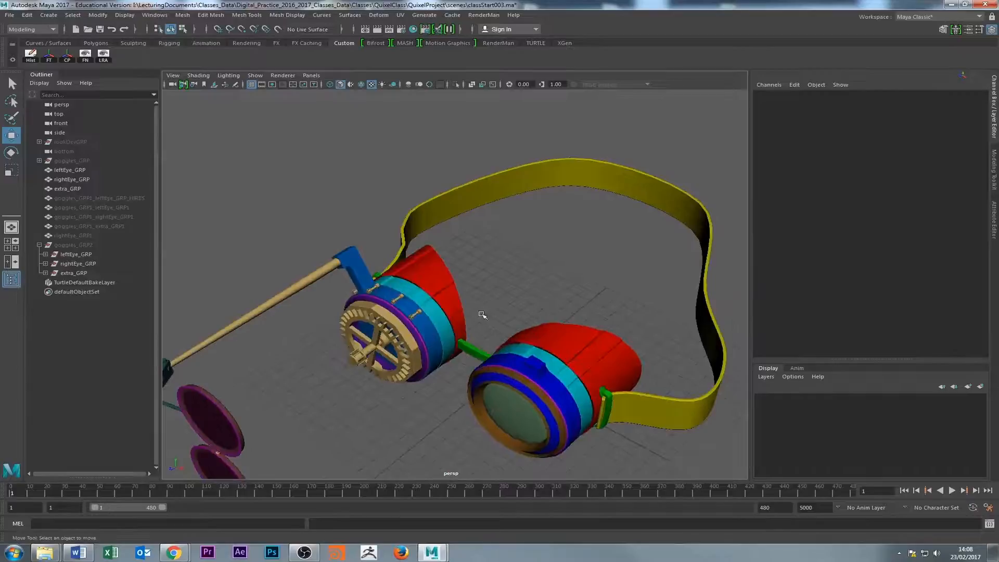
pyautogui.keyDown('alt'); pyautogui.moveTo(452, 314); pyautogui.dragTo(607, 320); pyautogui.keyUp('alt')
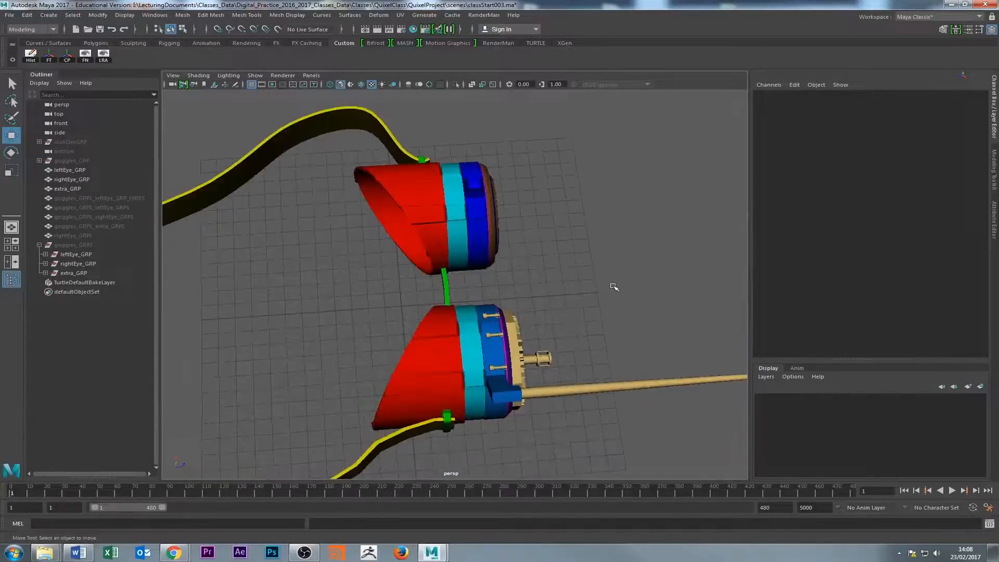
pyautogui.keyDown('alt'); pyautogui.moveTo(494, 301); pyautogui.dragTo(477, 280); pyautogui.keyUp('alt')
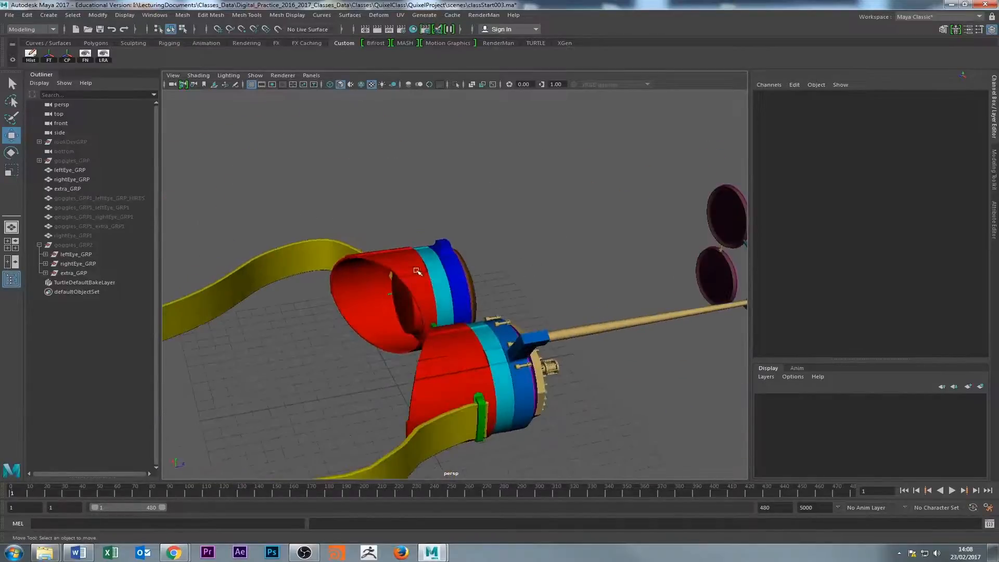
# Check that the left eyepiece is one mesh and compare the colour regions of both eyepieces from the front.
pyautogui.click(413, 268)
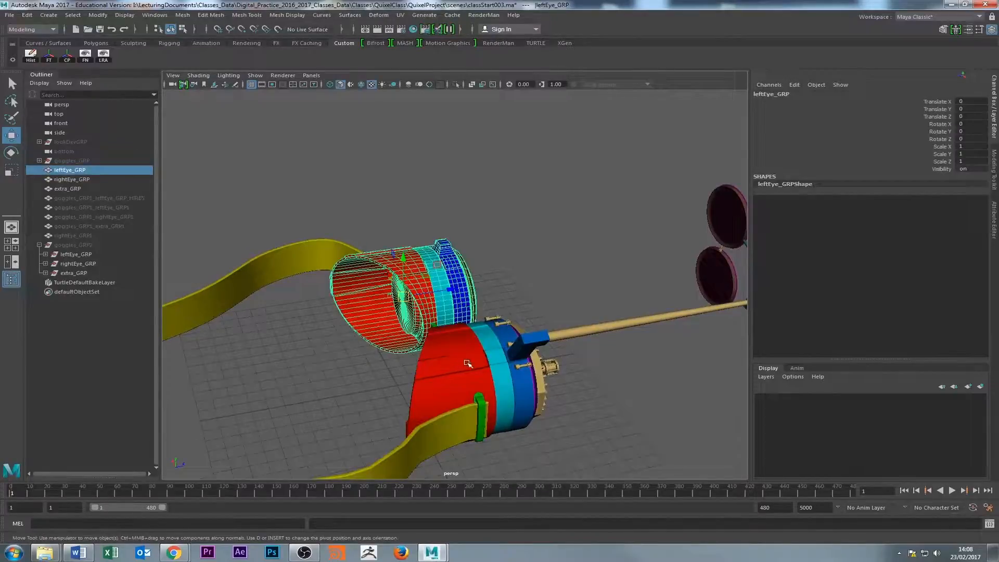
pyautogui.click(365, 351)
pyautogui.keyDown('alt'); pyautogui.moveTo(365, 351); pyautogui.dragTo(507, 319); pyautogui.keyUp('alt')
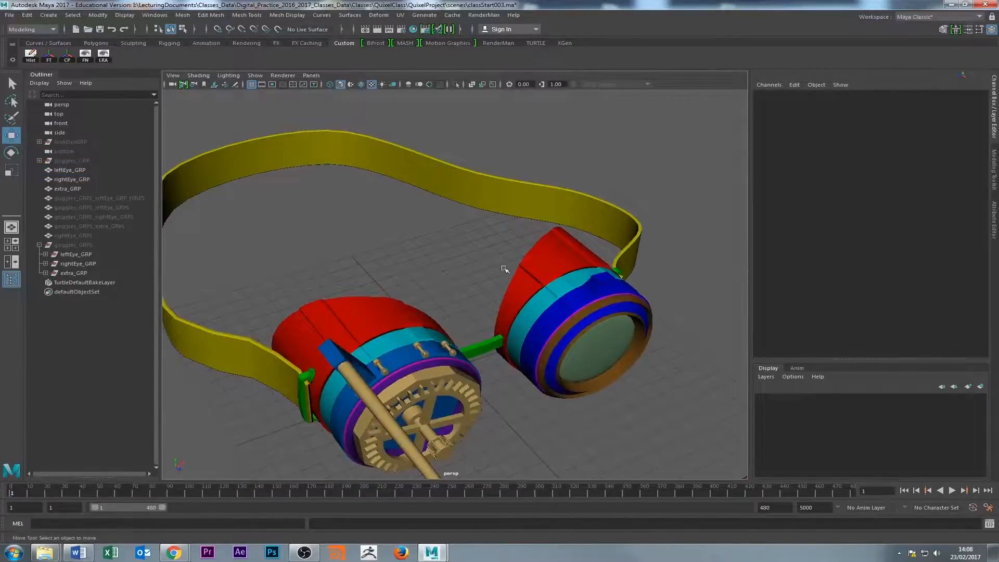
pyautogui.keyDown('alt'); pyautogui.moveTo(498, 271); pyautogui.dragTo(418, 269); pyautogui.keyUp('alt')
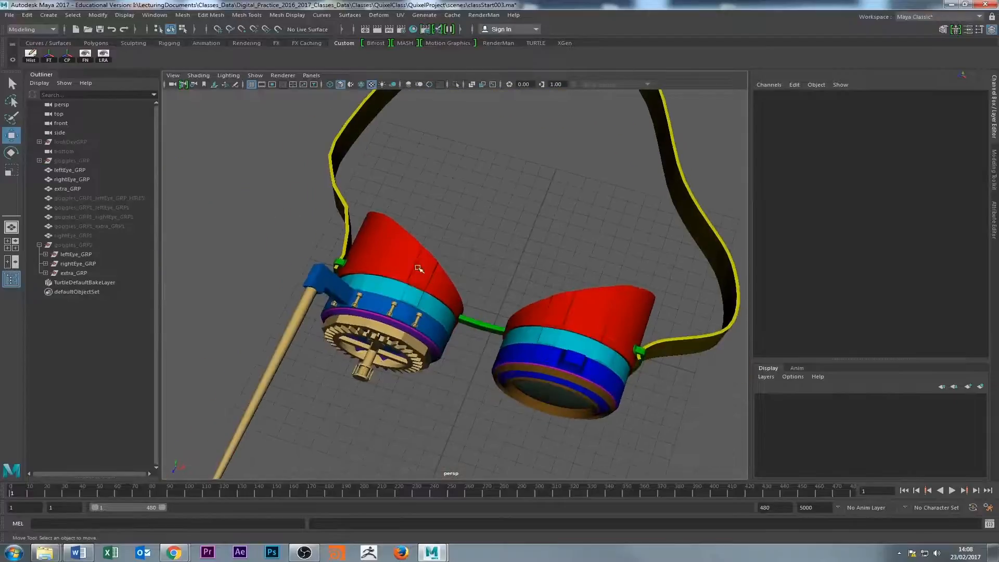
pyautogui.keyDown('alt'); pyautogui.moveTo(559, 311); pyautogui.dragTo(492, 254); pyautogui.keyUp('alt')
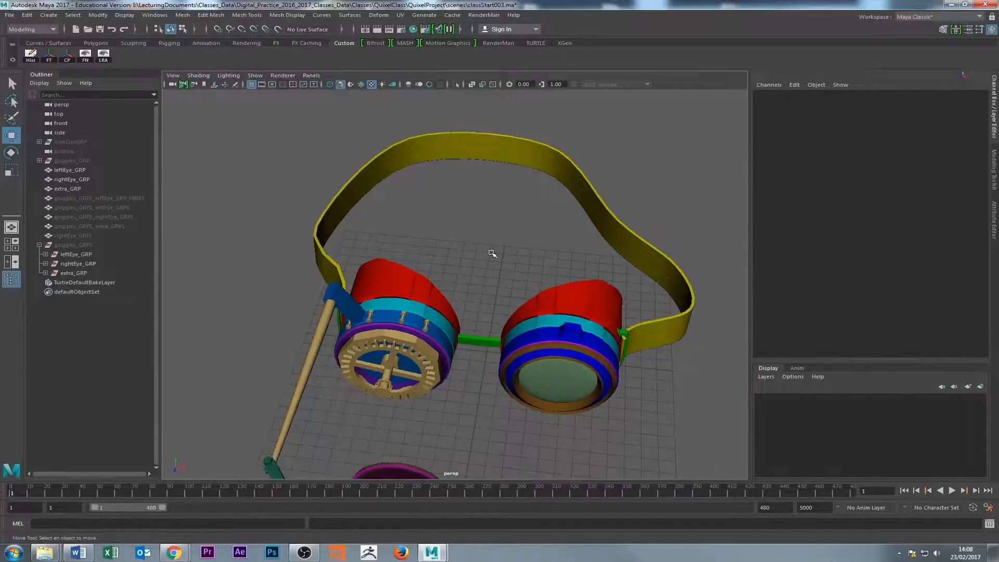
pyautogui.moveTo(492, 253)
pyautogui.keyDown('alt'); pyautogui.mouseDown()
pyautogui.moveTo(541, 270)
pyautogui.moveTo(501, 279)
pyautogui.moveTo(481, 250)
pyautogui.mouseUp(); pyautogui.keyUp('alt')
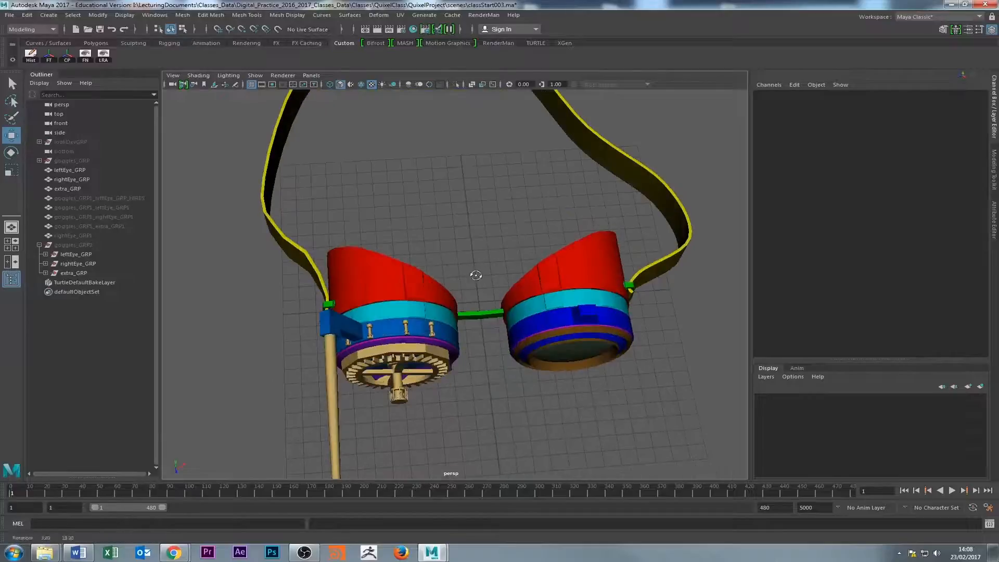
pyautogui.keyDown('alt'); pyautogui.moveTo(475, 275); pyautogui.dragTo(585, 276, button='right'); pyautogui.keyUp('alt')
pyautogui.keyDown('alt'); pyautogui.moveTo(585, 276); pyautogui.dragTo(478, 275); pyautogui.keyUp('alt')
# Hide the standalone leftEye_GRP, rightEye_GRP and extra_GRP meshes and show the goggles_GRP2 group instead.
pyautogui.moveTo(70, 170); pyautogui.dragTo(74, 189)
pyautogui.press('h')
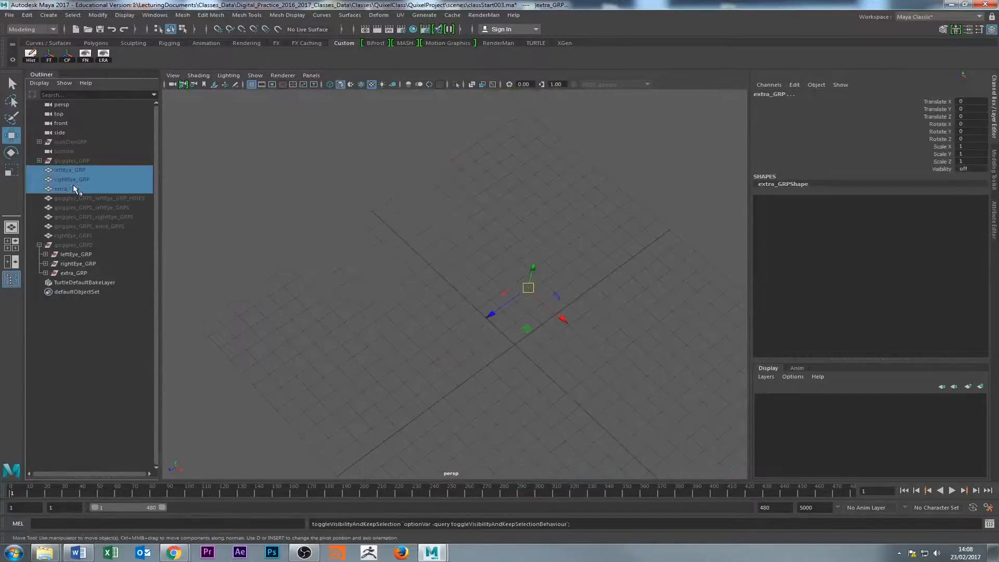
pyautogui.click(334, 249)
pyautogui.click(73, 188)
pyautogui.click(72, 245)
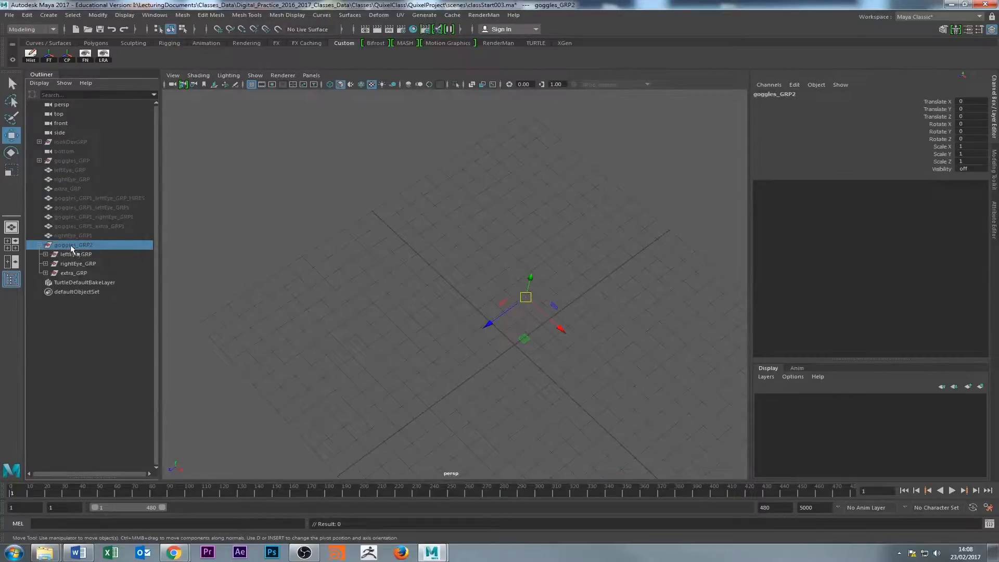
pyautogui.press('h')
pyautogui.keyDown('alt'); pyautogui.moveTo(390, 250); pyautogui.dragTo(330, 197, button='right'); pyautogui.keyUp('alt')
pyautogui.click(291, 203)
pyautogui.keyDown('alt'); pyautogui.moveTo(169, 233); pyautogui.dragTo(207, 269); pyautogui.keyUp('alt')
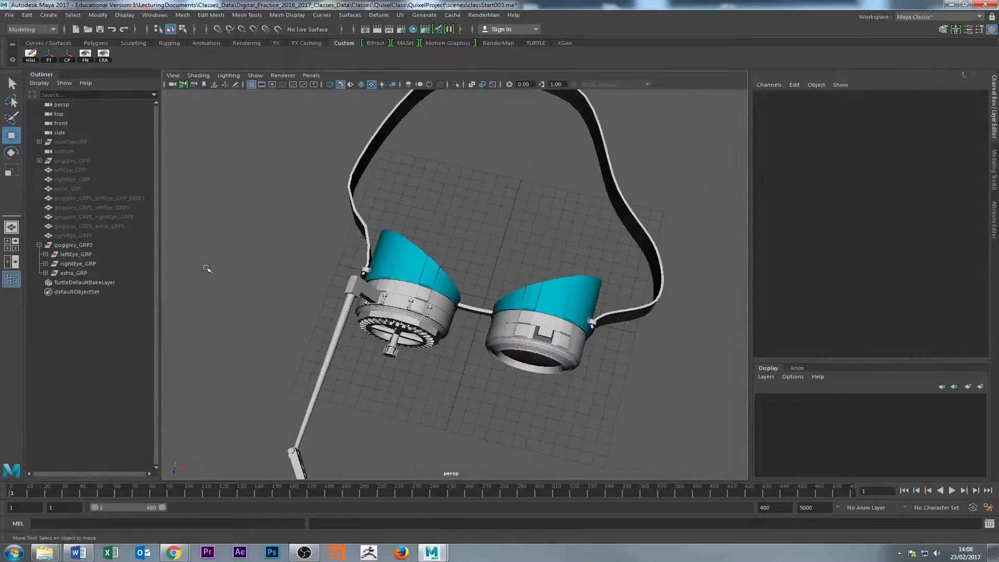
# Combine the parts of leftEye_GRP inside goggles_GRP2 into a single mesh.
pyautogui.click(59, 254)
pyautogui.keyDown('alt'); pyautogui.moveTo(541, 276); pyautogui.dragTo(546, 294); pyautogui.keyUp('alt')
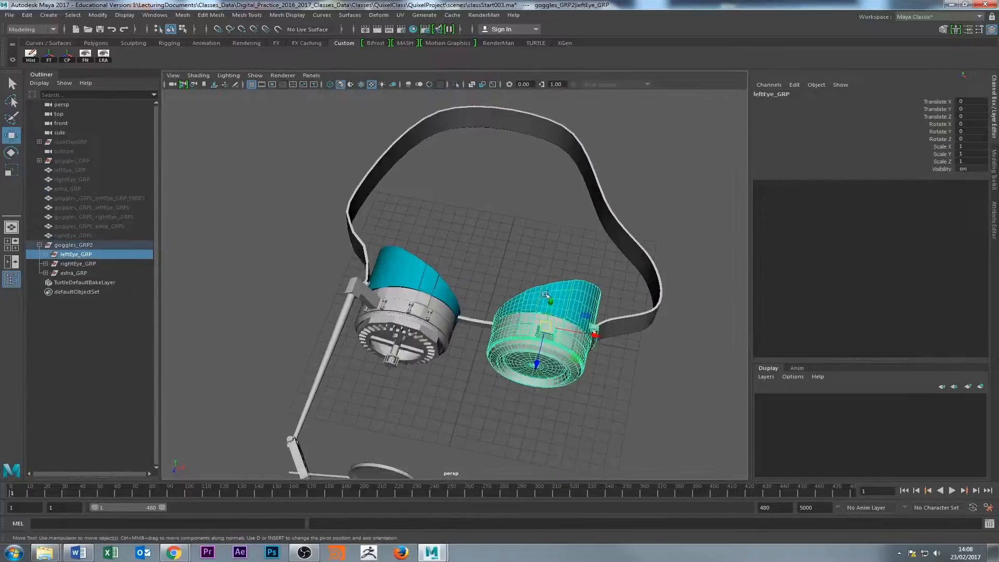
pyautogui.click(67, 246)
pyautogui.click(70, 255)
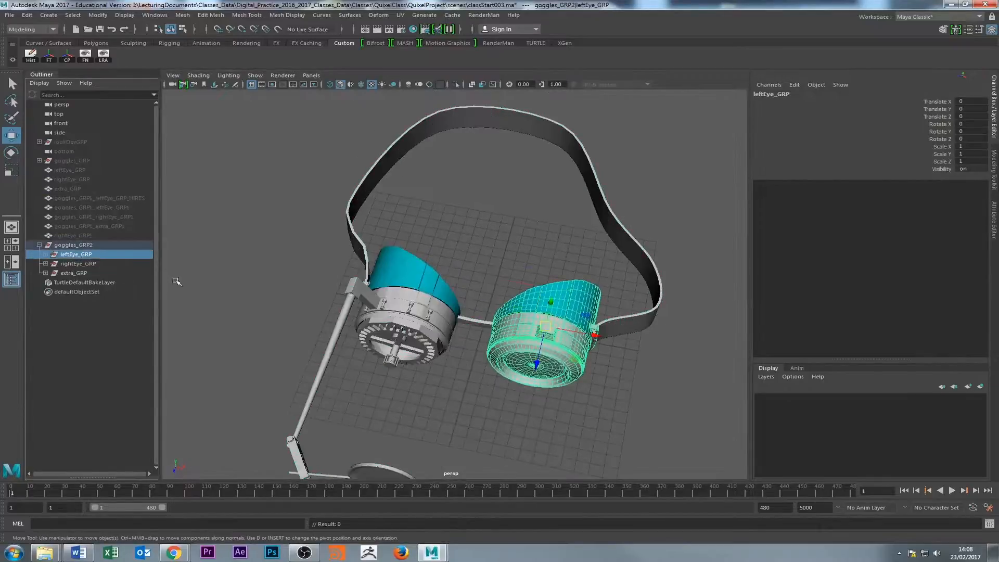
pyautogui.click(73, 245)
pyautogui.click(76, 254)
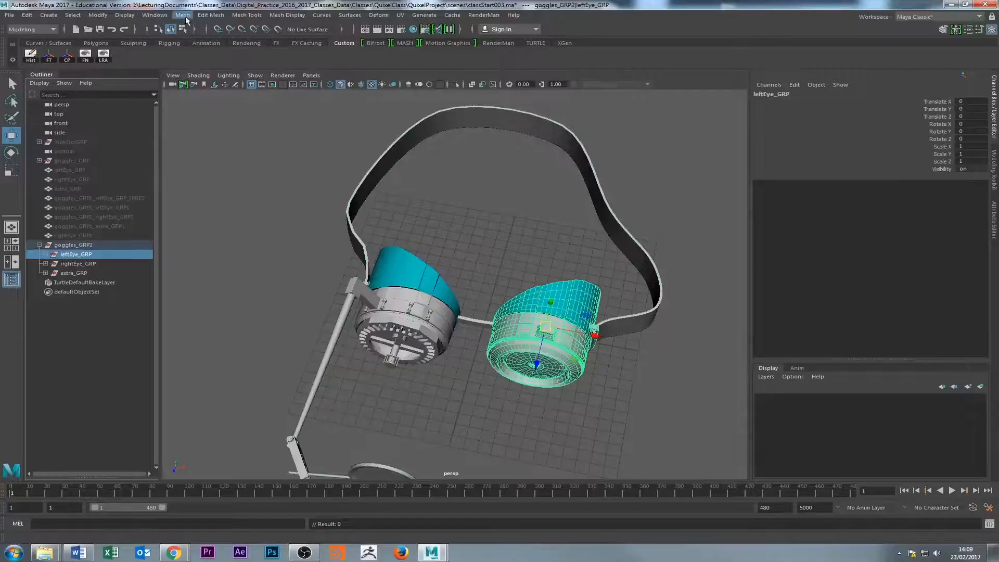
pyautogui.click(183, 16)
pyautogui.click(203, 48)
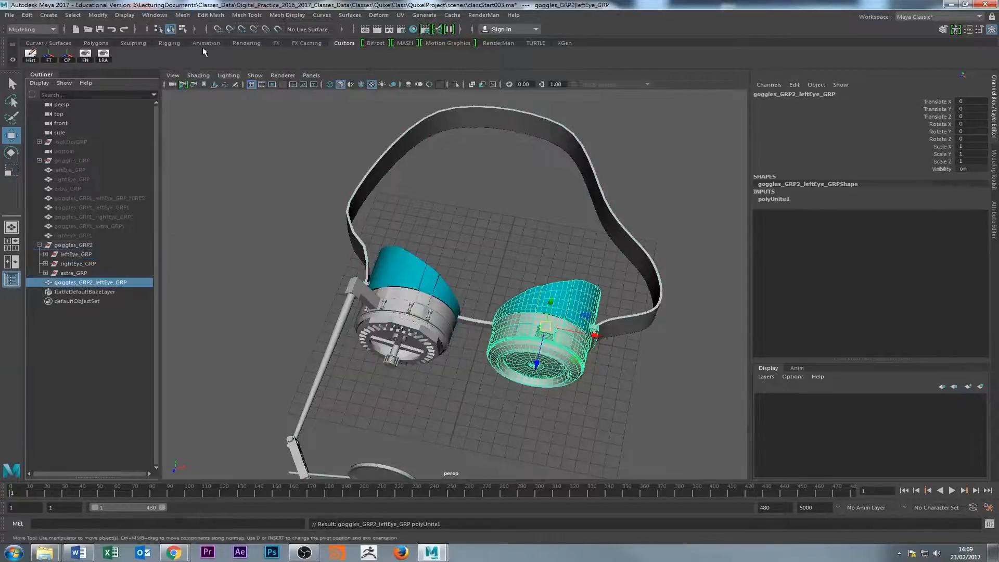
pyautogui.click(62, 274)
pyautogui.click(67, 283)
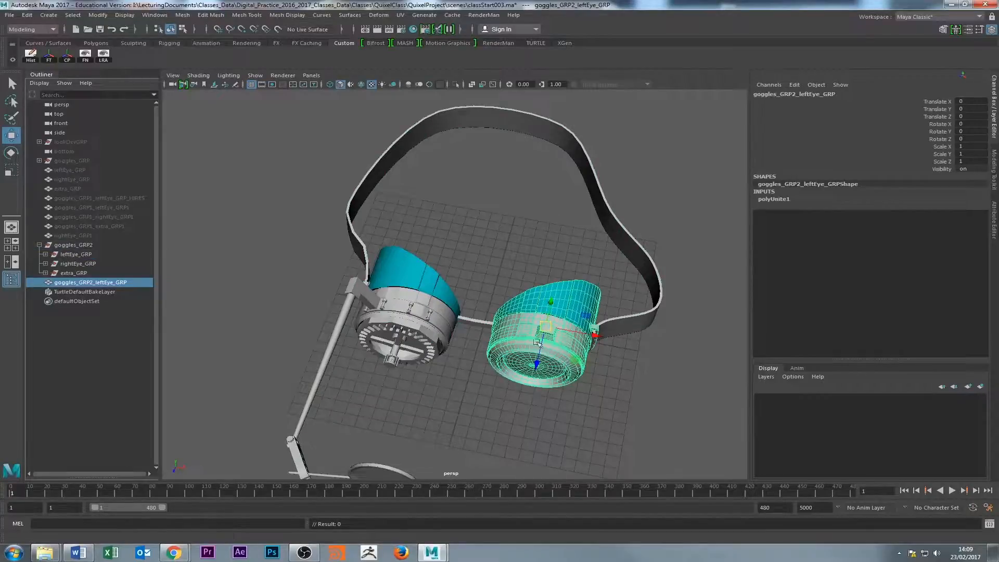
# Check which goggles parts belong to rightEye_GRP and extra_GRP inside goggles_GRP2.
pyautogui.click(78, 264)
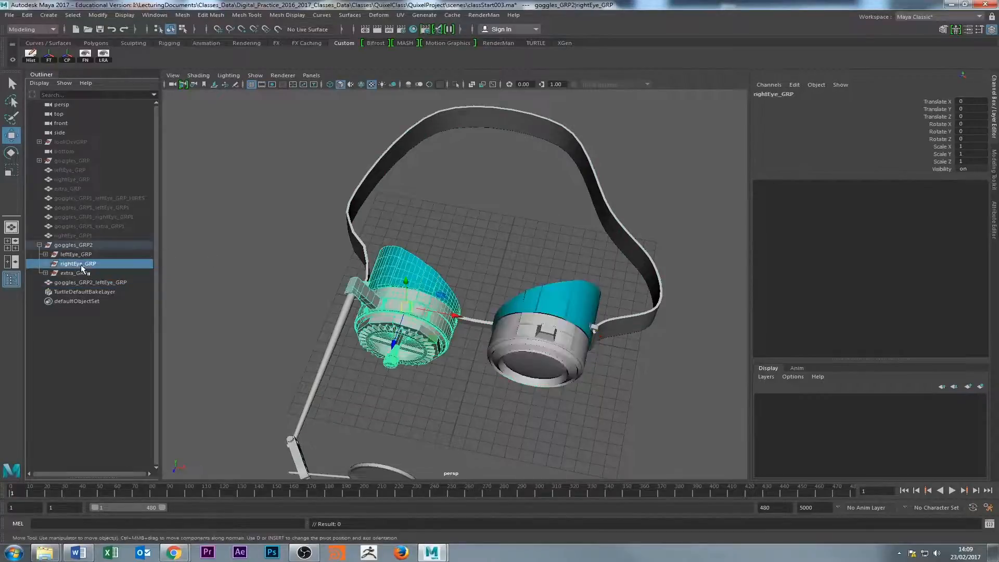
pyautogui.click(79, 273)
pyautogui.keyDown('alt'); pyautogui.moveTo(521, 333); pyautogui.dragTo(582, 336); pyautogui.keyUp('alt')
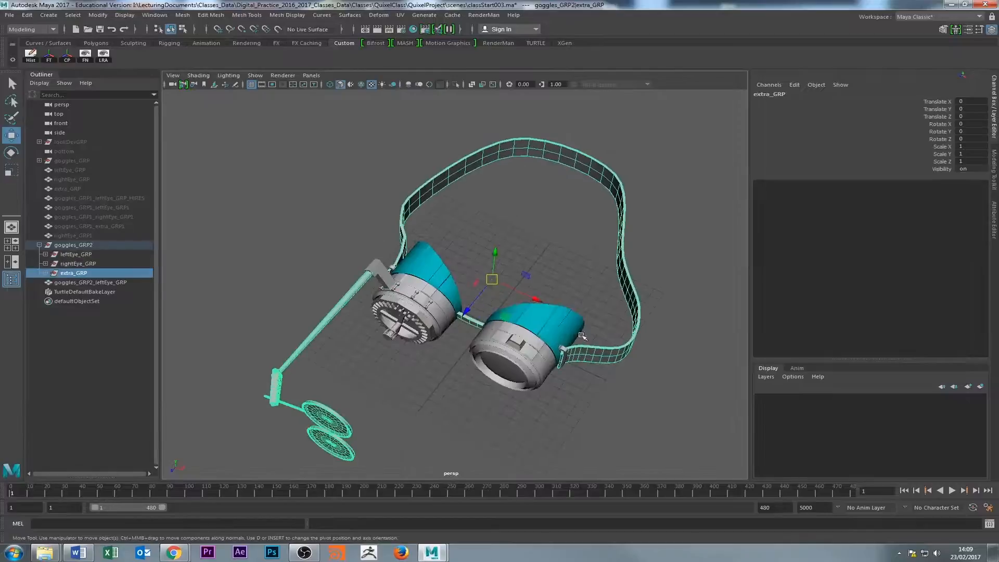
pyautogui.click(346, 262)
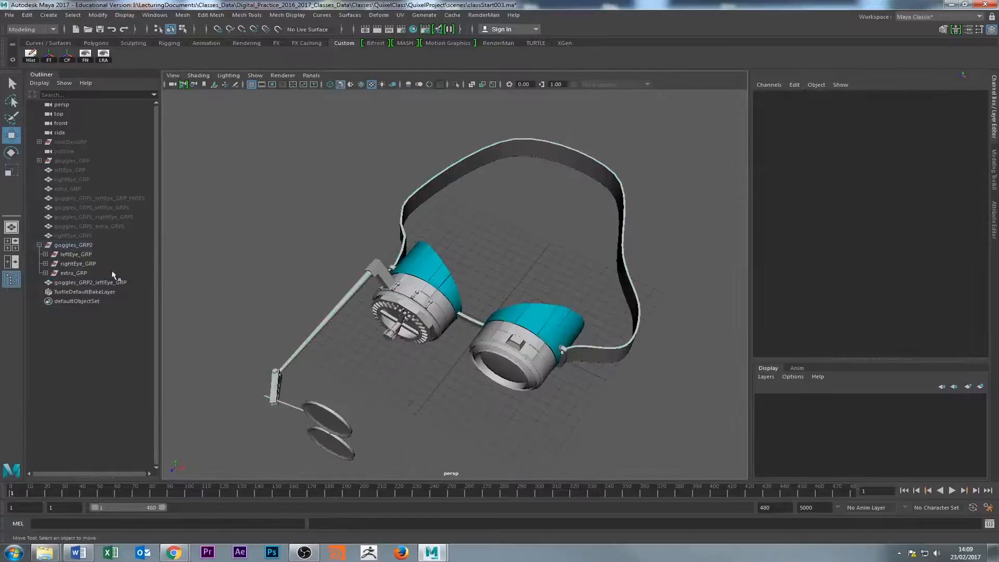
# Hide the goggles_GRP2 group and select the combined left-eye mesh.
pyautogui.click(72, 247)
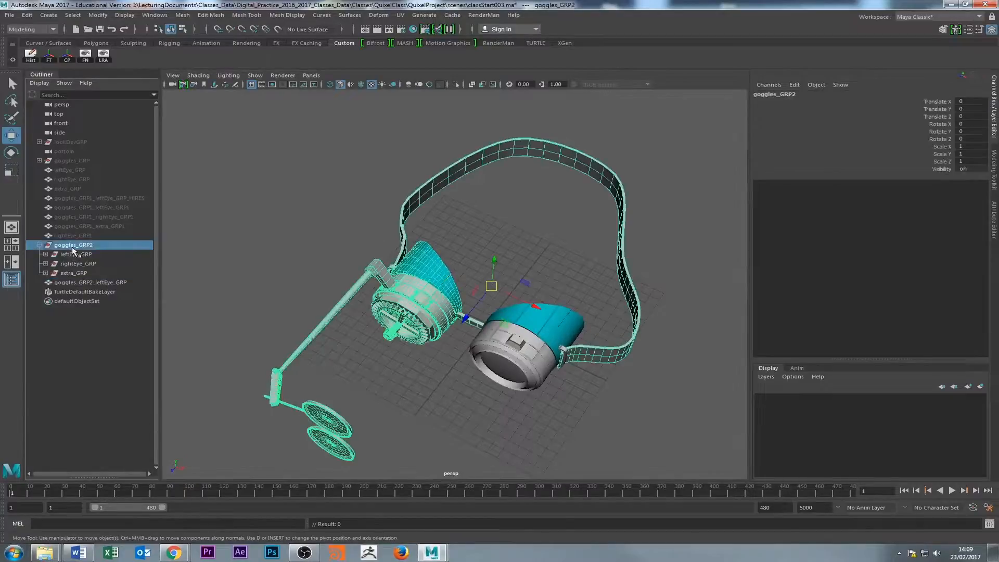
pyautogui.press('h')
pyautogui.click(87, 283)
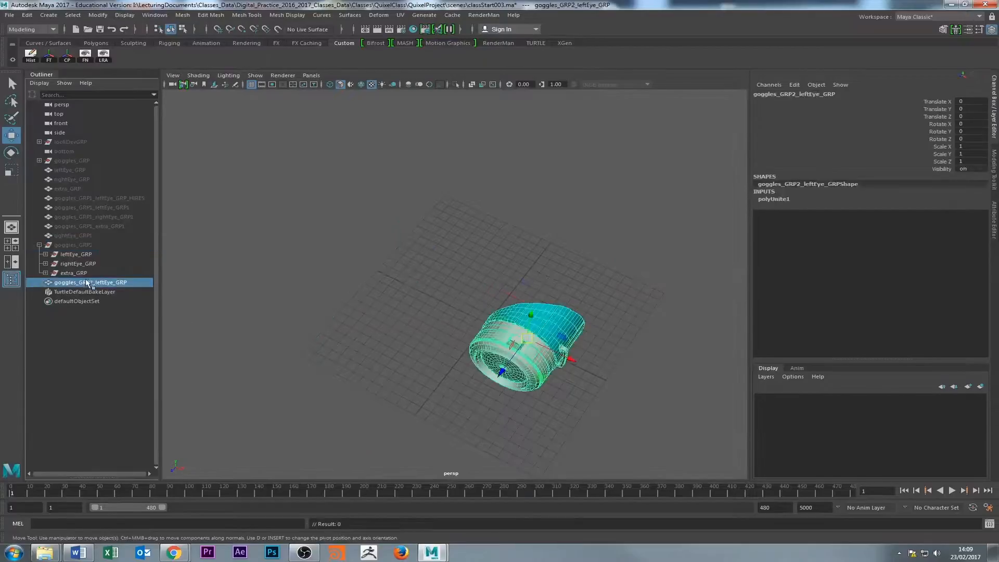
# Undo the group hiding and the Combine of the left-eye parts.
pyautogui.hotkey('ctrl', 'z')
pyautogui.hotkey('ctrl', 'z')
pyautogui.hotkey('ctrl', 'z')
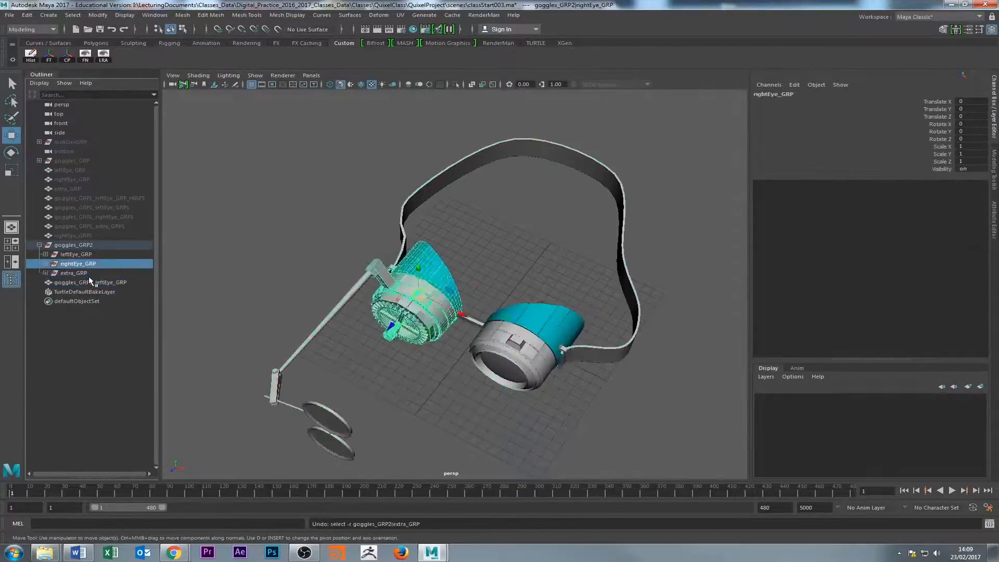
pyautogui.hotkey('ctrl', 'z')
pyautogui.hotkey('ctrl', 'z')
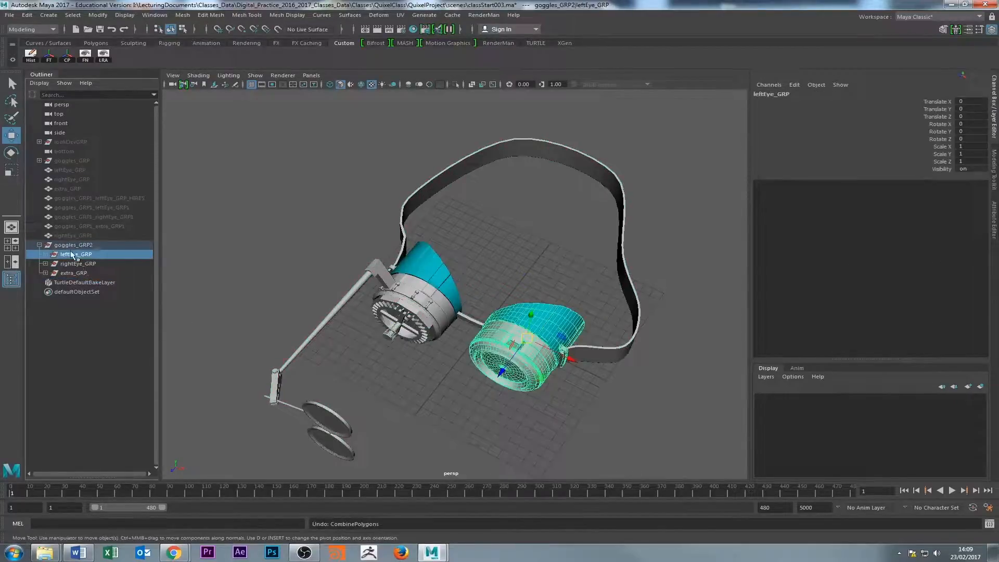
# Hide the goggles_GRP2 group and collapse its hierarchy in the Outliner.
pyautogui.click(72, 252)
pyautogui.click(73, 246)
pyautogui.hotkey('ctrl', 'h')
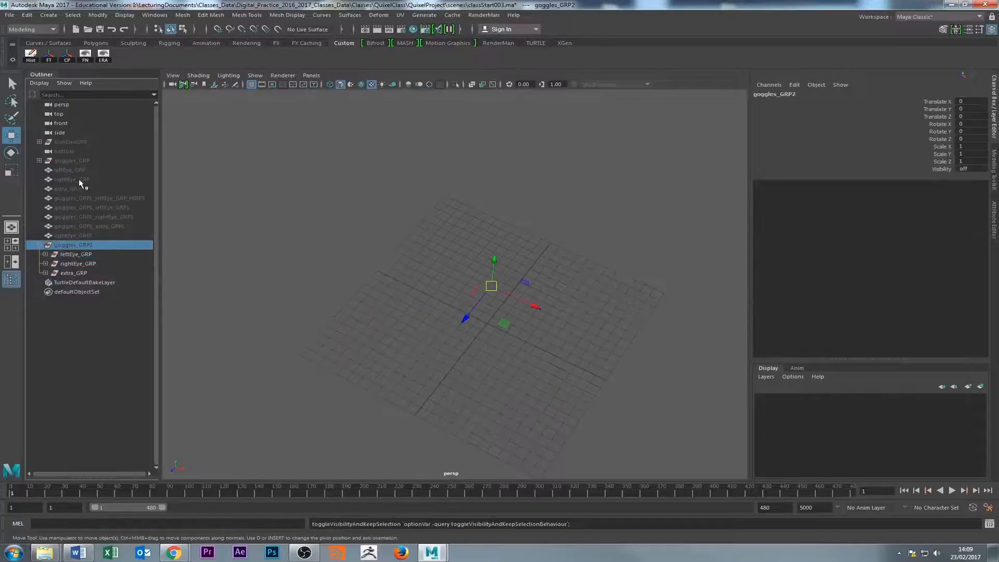
pyautogui.click(40, 245)
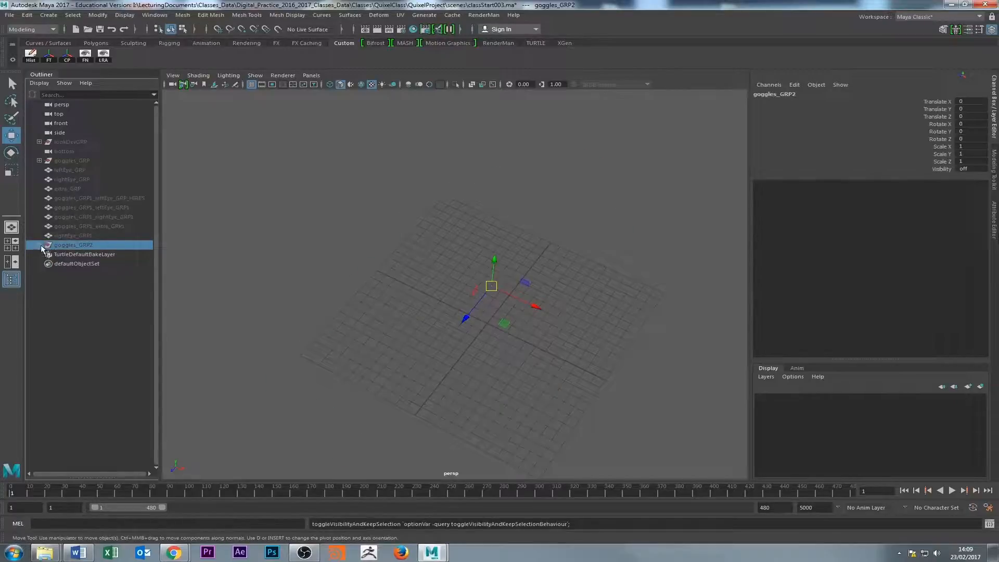
# Unhide the combined leftEye_GRP, rightEye_GRP and extra_GRP meshes and clear the selection.
pyautogui.click(73, 172)
pyautogui.keyDown('shift'); pyautogui.click(74, 189); pyautogui.keyUp('shift')
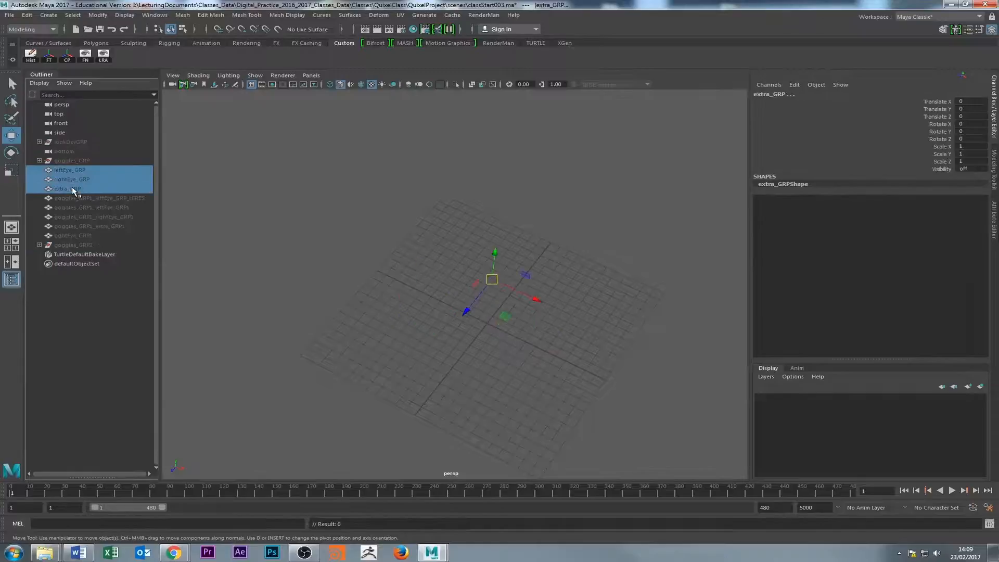
pyautogui.hotkey('shift', 'h')
pyautogui.click(276, 192)
# Examine the colour-coded material regions on the combined left-eye mesh and the surrounding goggles.
pyautogui.keyDown('alt'); pyautogui.moveTo(277, 191); pyautogui.dragTo(377, 274); pyautogui.keyUp('alt')
pyautogui.keyDown('alt'); pyautogui.moveTo(377, 273); pyautogui.dragTo(646, 299, button='right'); pyautogui.keyUp('alt')
pyautogui.keyDown('alt'); pyautogui.moveTo(645, 299); pyautogui.dragTo(469, 167); pyautogui.keyUp('alt')
pyautogui.keyDown('alt'); pyautogui.moveTo(469, 167); pyautogui.dragTo(416, 157, button='right'); pyautogui.keyUp('alt')
pyautogui.click(524, 298)
pyautogui.keyDown('alt'); pyautogui.moveTo(234, 296); pyautogui.dragTo(354, 354); pyautogui.keyUp('alt')
pyautogui.click(403, 217)
pyautogui.click(521, 255)
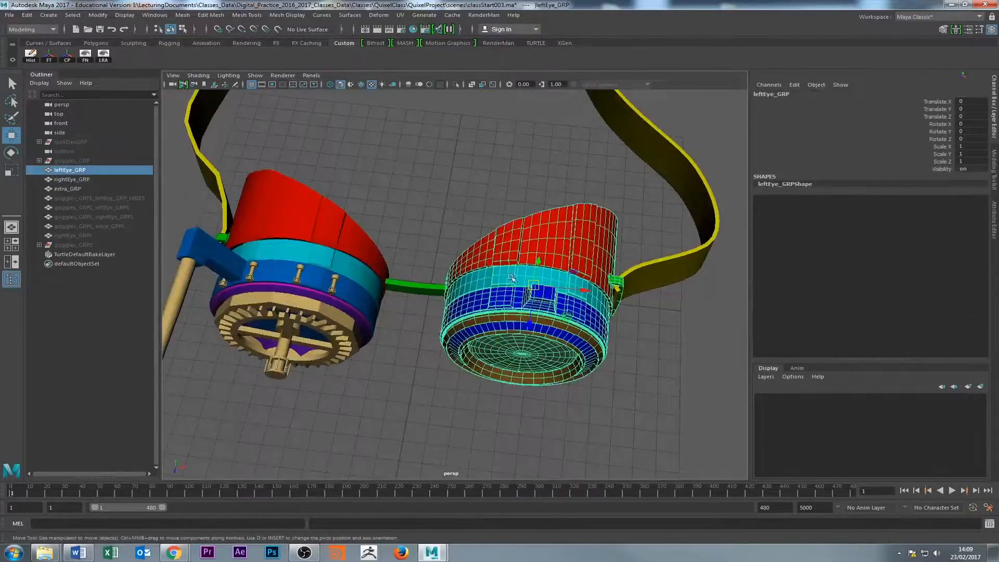
pyautogui.keyDown('alt'); pyautogui.moveTo(566, 316); pyautogui.dragTo(506, 314); pyautogui.keyUp('alt')
pyautogui.click(388, 249)
pyautogui.click(503, 271)
pyautogui.click(460, 225)
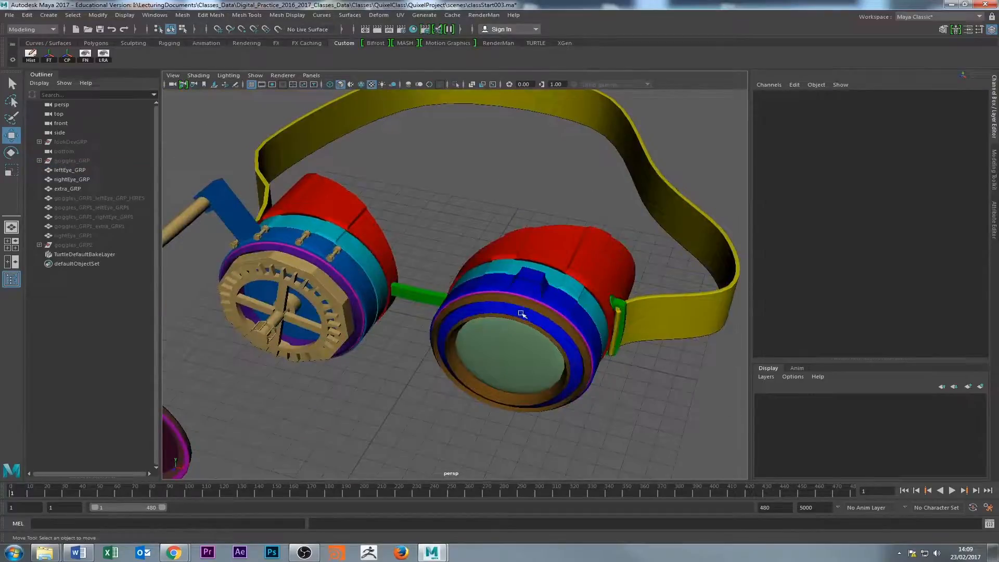
pyautogui.click(440, 367)
pyautogui.click(433, 214)
pyautogui.keyDown('alt'); pyautogui.moveTo(598, 282); pyautogui.dragTo(473, 286); pyautogui.keyUp('alt')
# Check which goggles parts belong to the combined leftEye_GRP, rightEye_GRP and extra_GRP meshes by selecting each in turn.
pyautogui.click(73, 179)
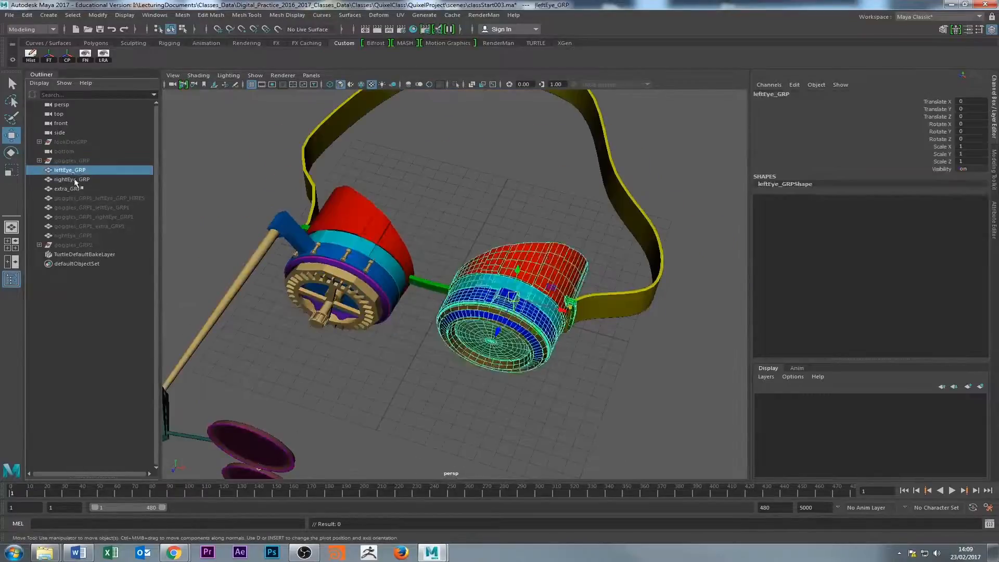
pyautogui.click(76, 190)
pyautogui.click(72, 170)
pyautogui.click(73, 180)
pyautogui.click(75, 189)
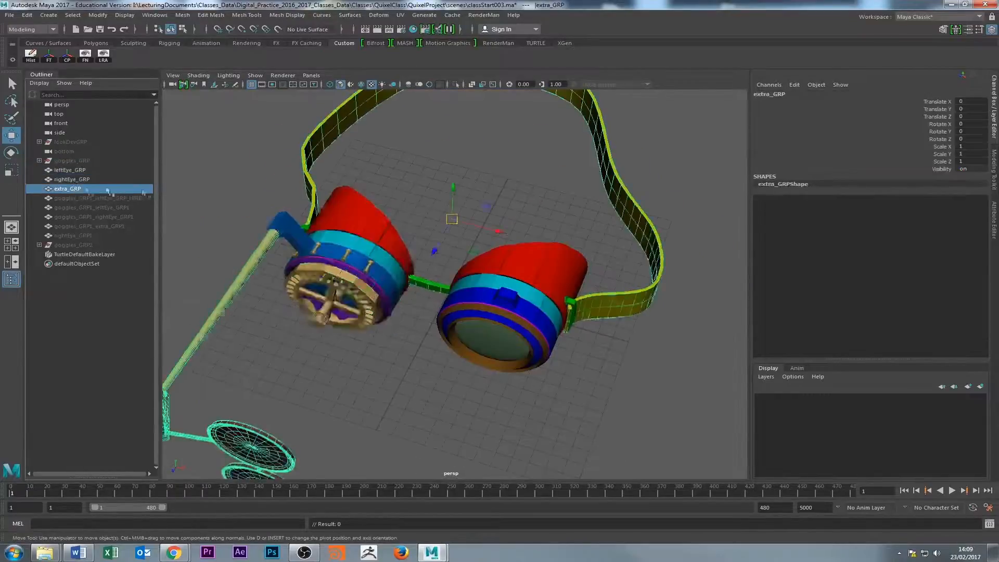
# Select the combined left-eye mesh and inspect the coloured goggles from the side.
pyautogui.scroll(-2, 390, 233)
pyautogui.keyDown('alt'); pyautogui.moveTo(390, 232); pyautogui.dragTo(468, 205); pyautogui.keyUp('alt')
pyautogui.click(468, 205)
pyautogui.keyDown('alt'); pyautogui.moveTo(180, 247); pyautogui.dragTo(271, 234); pyautogui.keyUp('alt')
pyautogui.scroll(4, 411, 259)
pyautogui.click(474, 250)
pyautogui.scroll(-4, 359, 246)
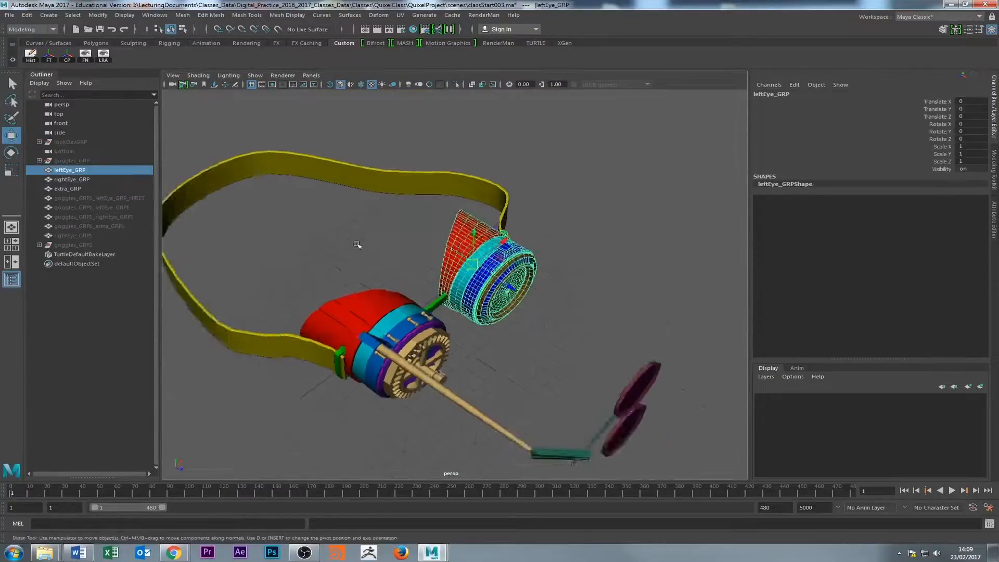
pyautogui.keyDown('alt'); pyautogui.moveTo(358, 246); pyautogui.dragTo(416, 257); pyautogui.keyUp('alt')
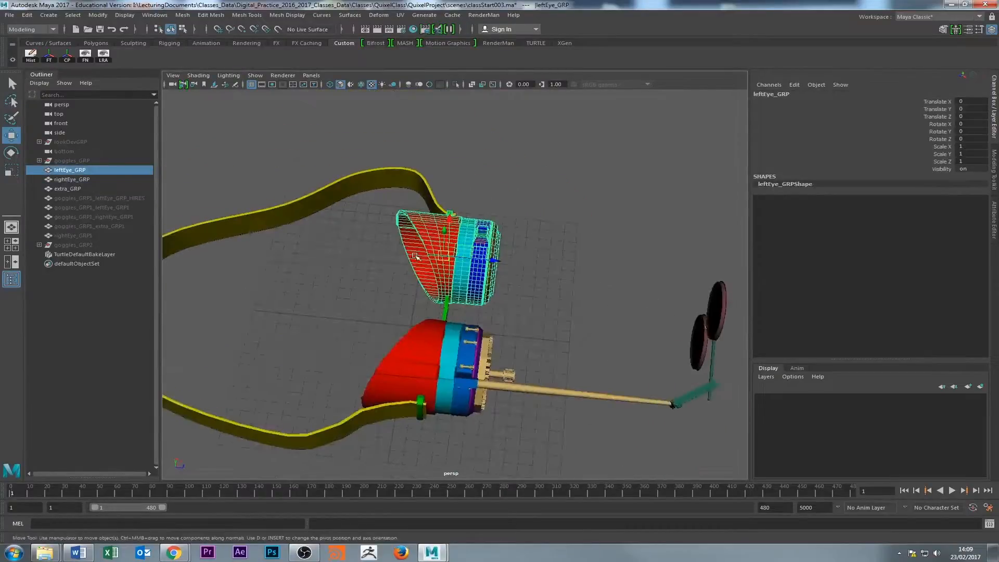